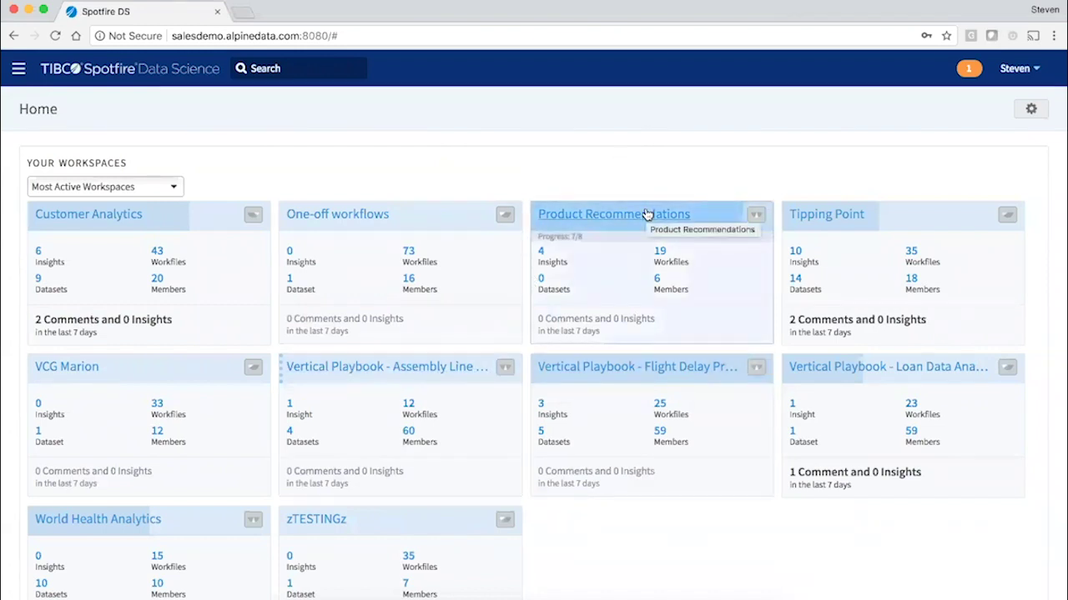
# - Check a workspace tile's comment count and scroll through Recent Activity to the Most Active Workspaces chart
pyautogui.moveTo(829, 321)
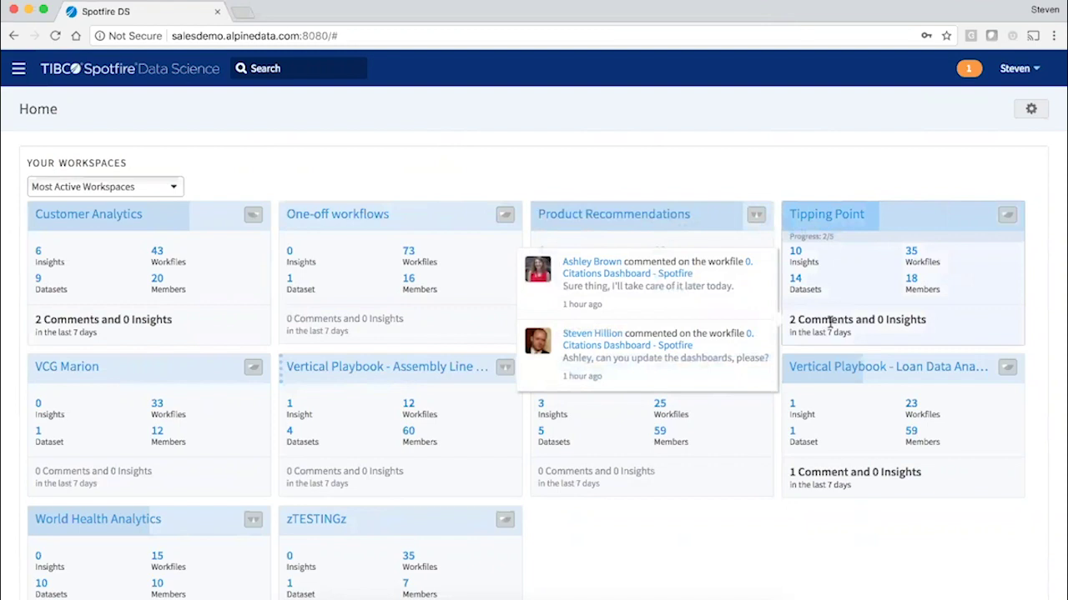
pyautogui.scroll(-3, 751, 564)
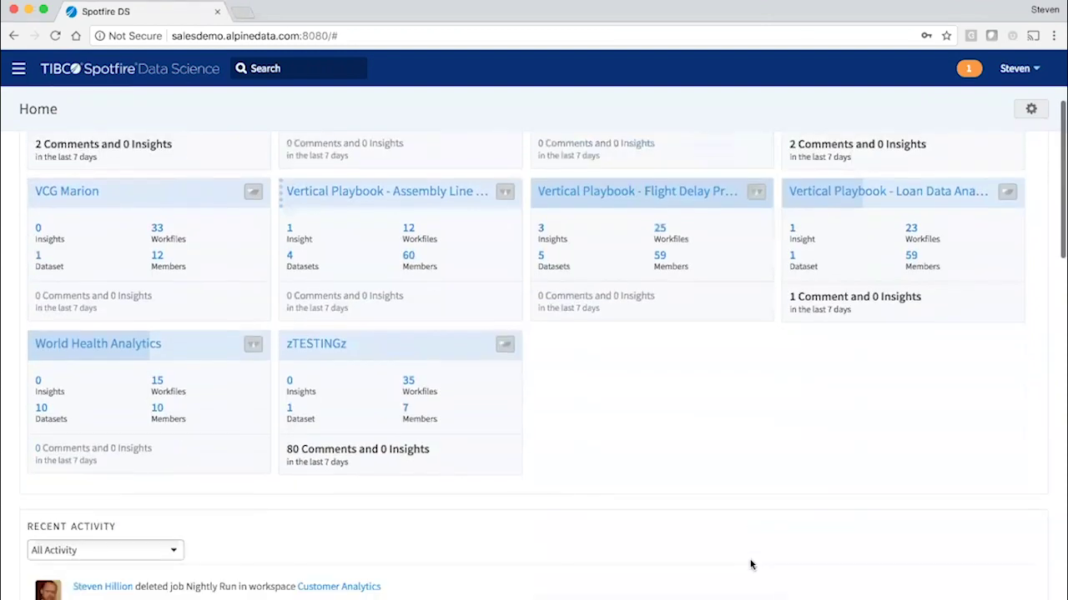
pyautogui.scroll(-2, 751, 565)
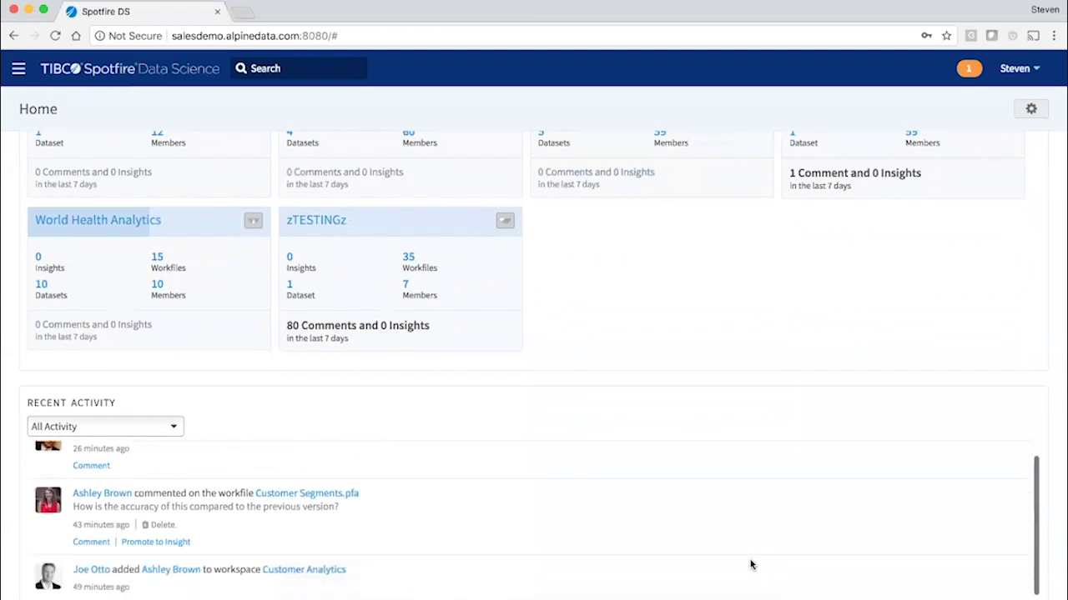
pyautogui.scroll(-2, 751, 565)
pyautogui.scroll(-2, 750, 564)
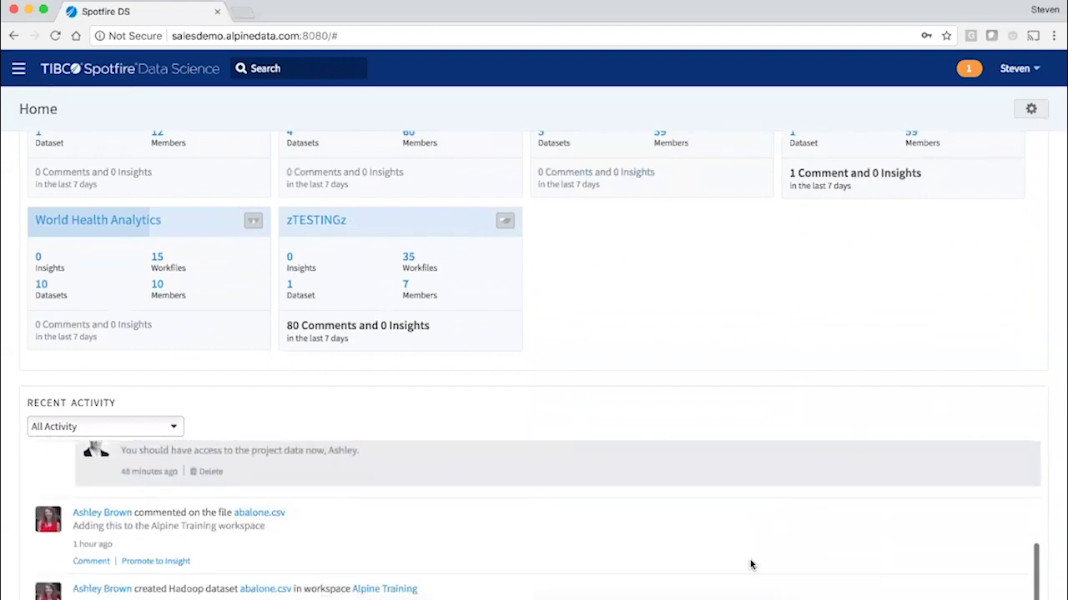
pyautogui.scroll(-5, 751, 564)
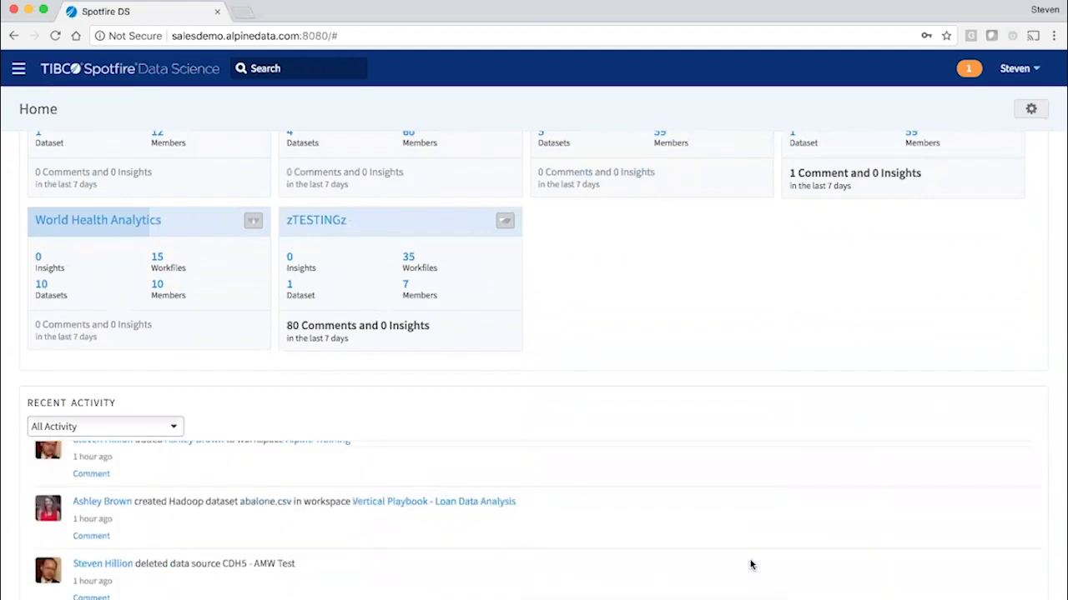
pyautogui.scroll(-20, 749, 564)
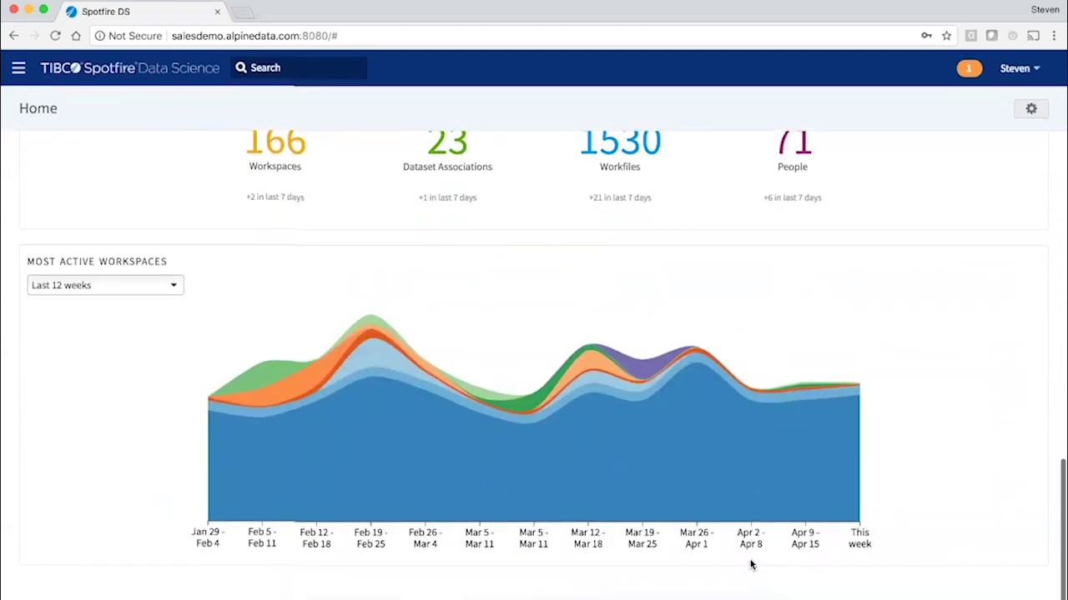
pyautogui.moveTo(629, 459)
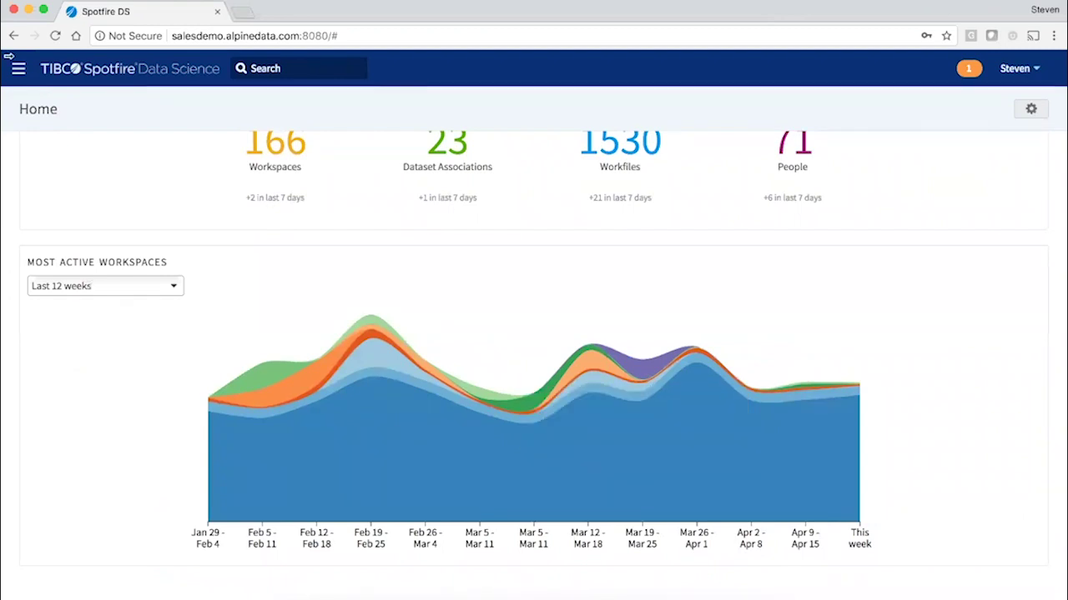
# - Switch to the People page to list all 71 users and their roles
pyautogui.click(18, 71)
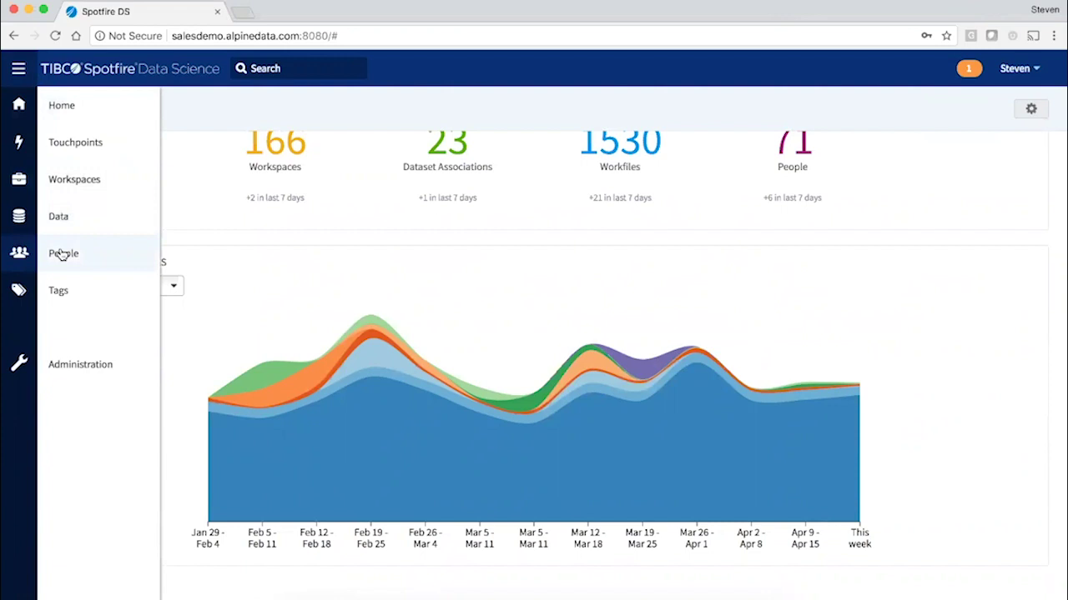
pyautogui.click(63, 253)
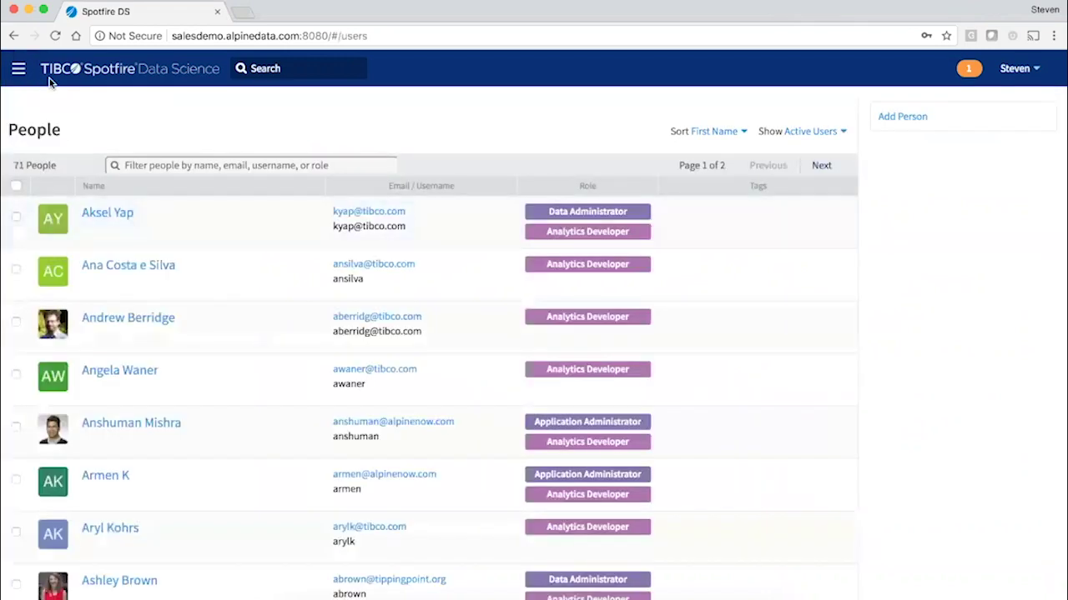
pyautogui.click(17, 71)
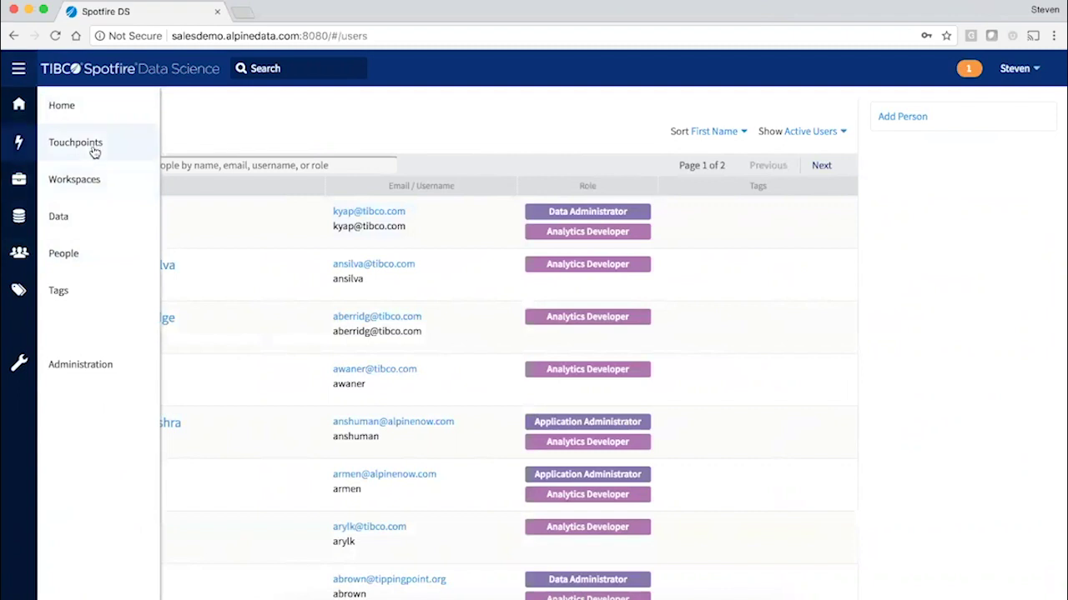
# - Browse the data sources and open the files of Cloudera CDH5 with Spark
pyautogui.click(96, 225)
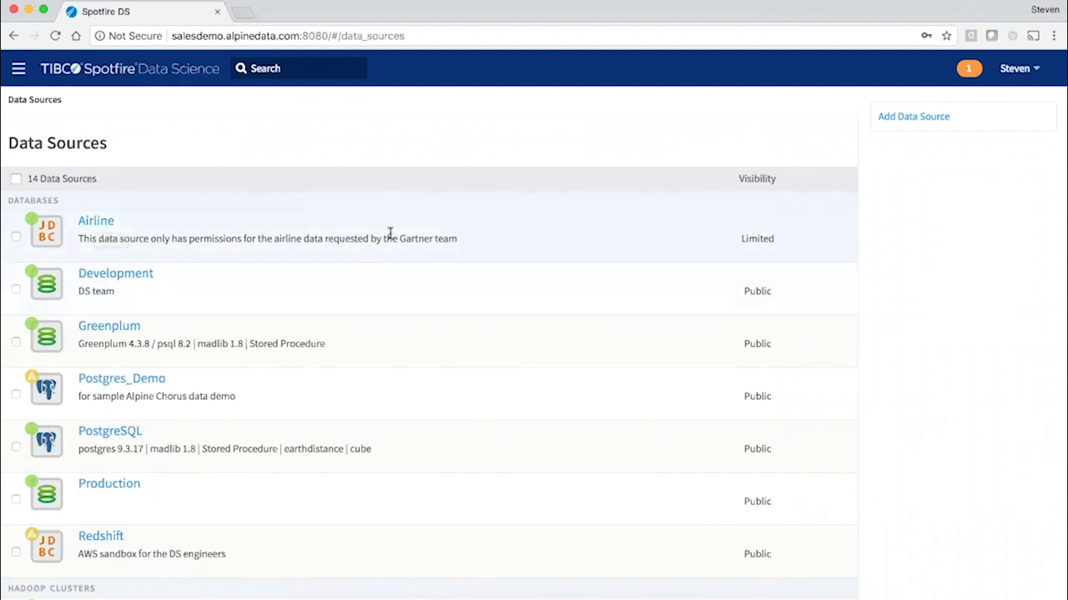
pyautogui.scroll(-2, 329, 233)
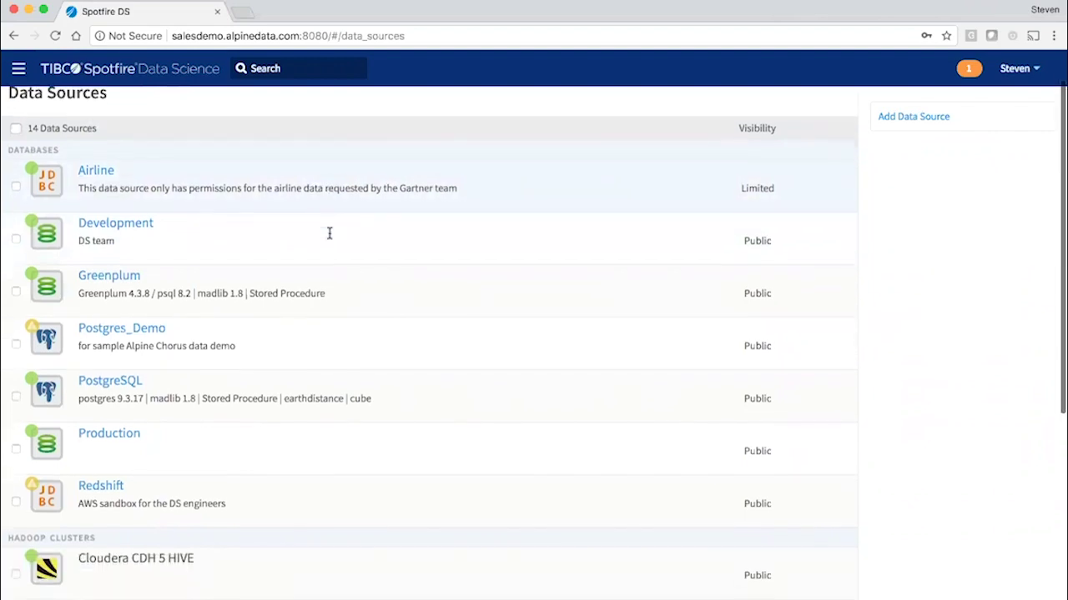
pyautogui.scroll(-5, 329, 234)
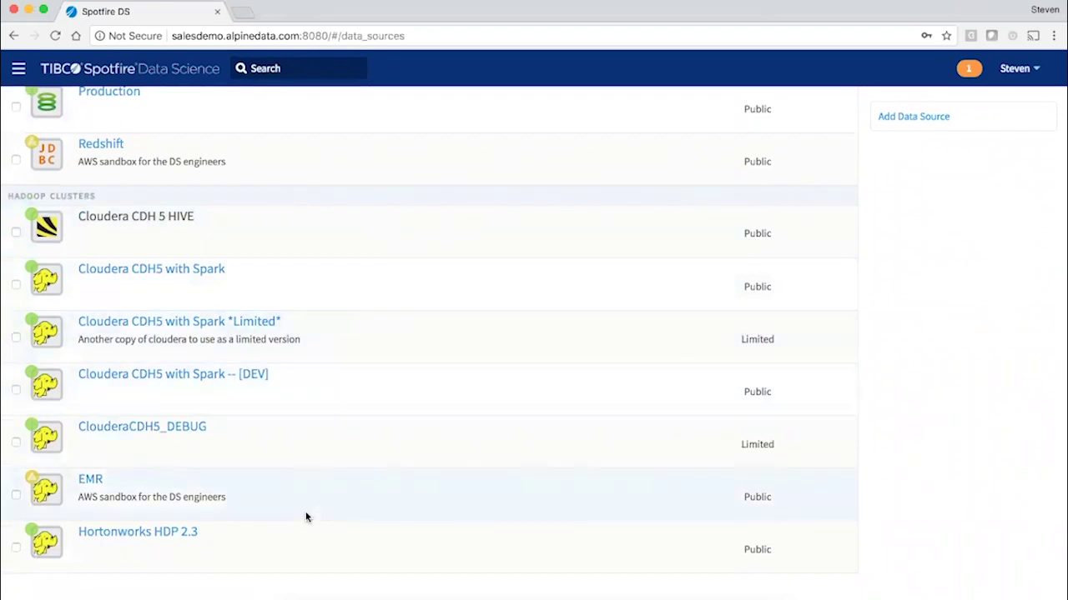
pyautogui.click(192, 272)
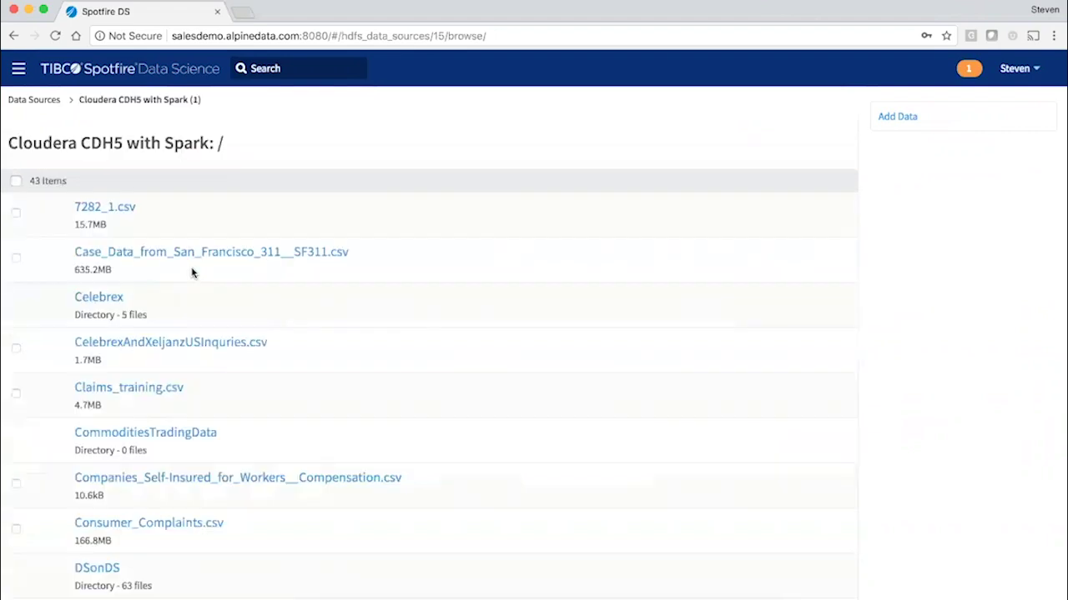
# - Open the public_datasets folder and select abalone.csv to view its activity
pyautogui.scroll(-15, 271, 301)
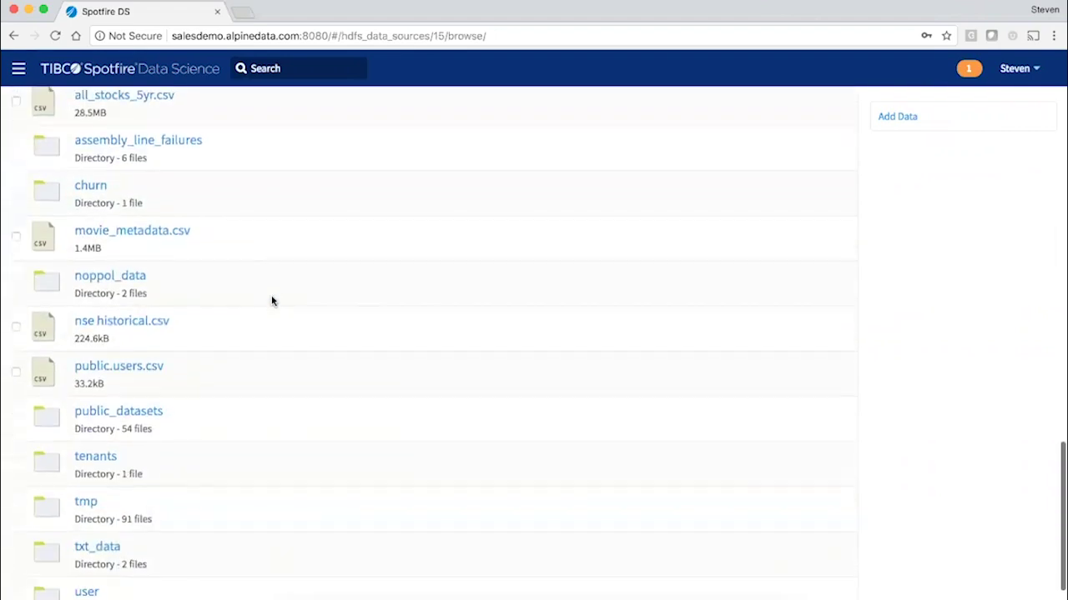
pyautogui.click(139, 397)
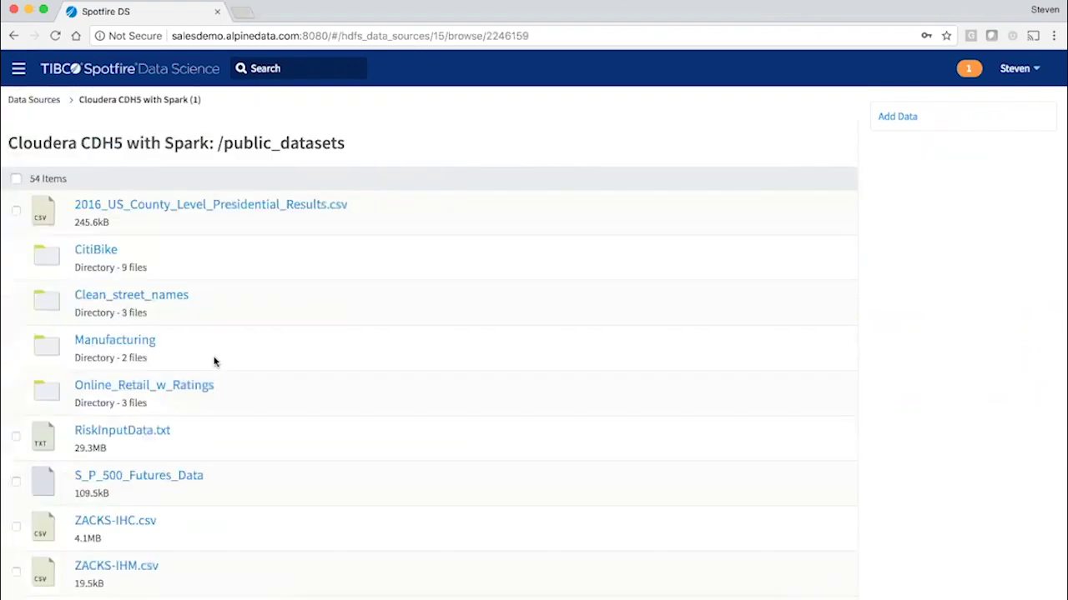
pyautogui.scroll(-3, 192, 384)
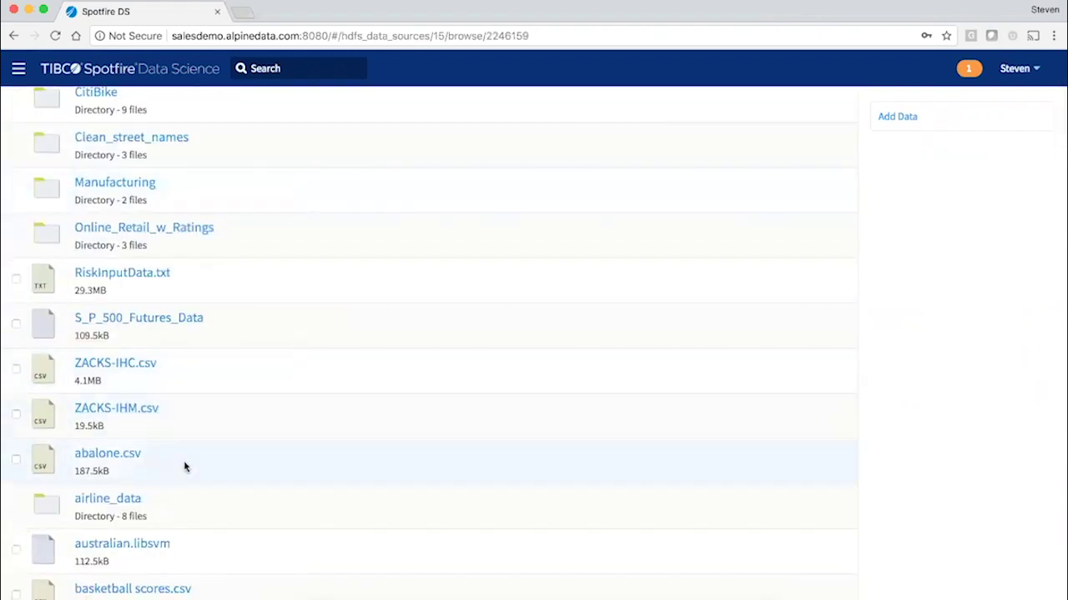
pyautogui.click(183, 467)
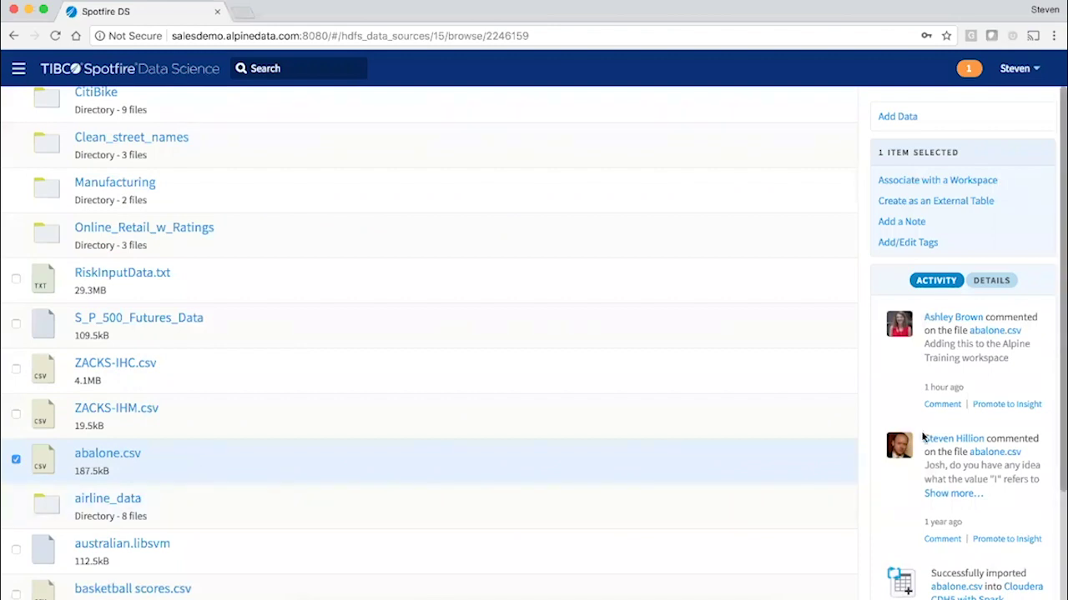
# - Open abalone.csv, set its shell_length histogram to 69 bins, and cancel associating it with a workspace
pyautogui.click(133, 454)
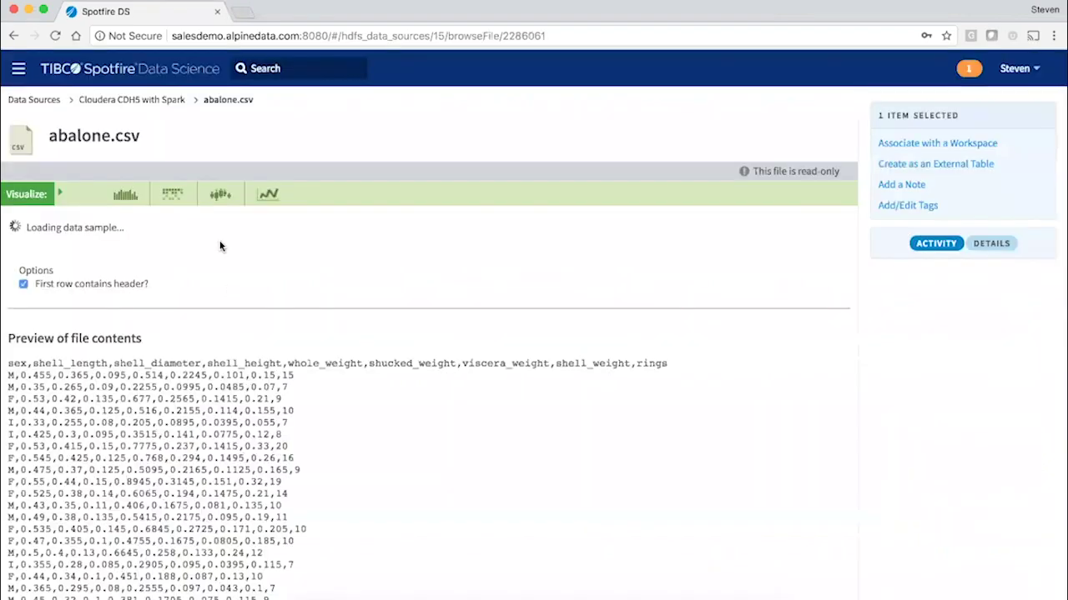
pyautogui.moveTo(232, 253); pyautogui.dragTo(313, 258)
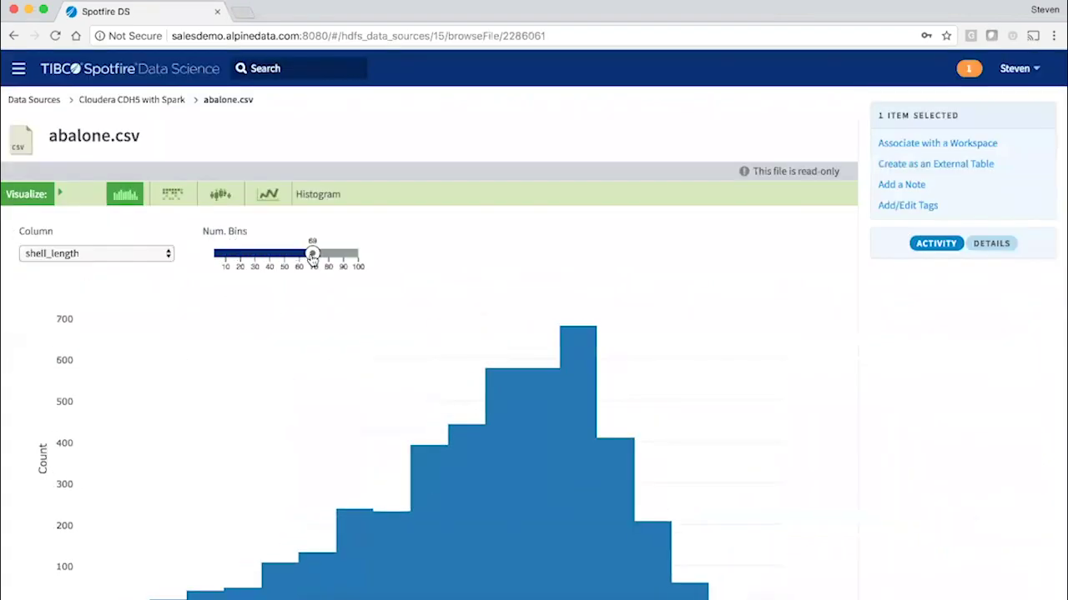
pyautogui.click(887, 143)
pyautogui.click(431, 216)
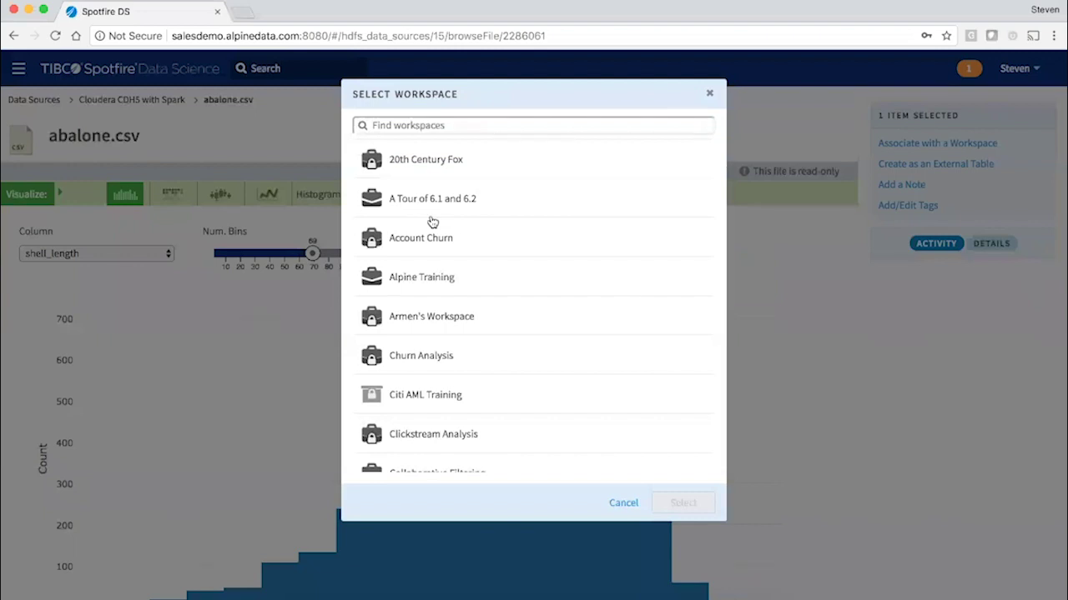
pyautogui.click(619, 506)
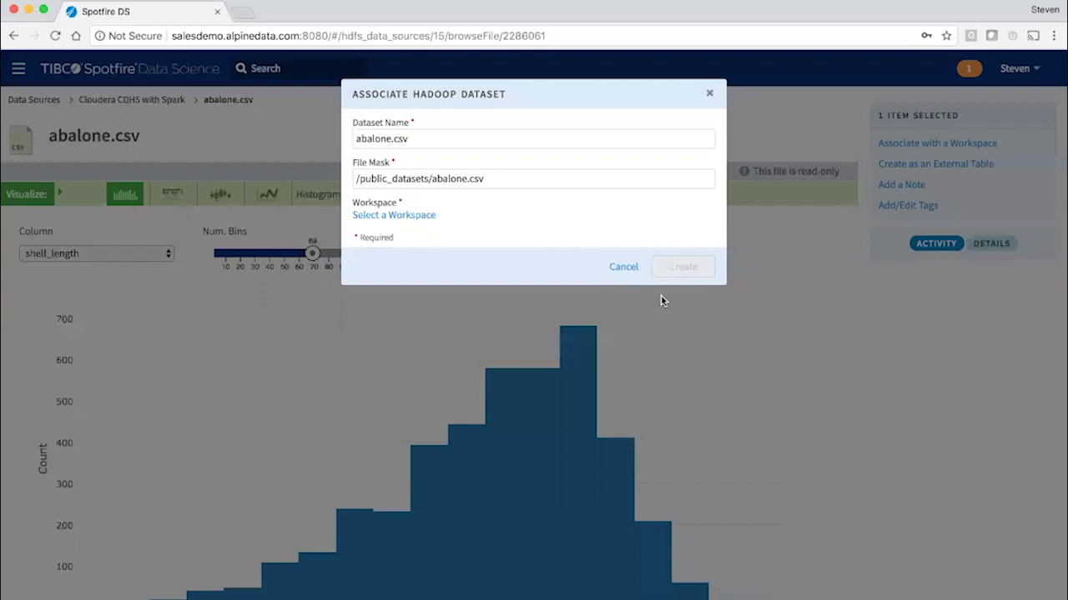
pyautogui.click(623, 265)
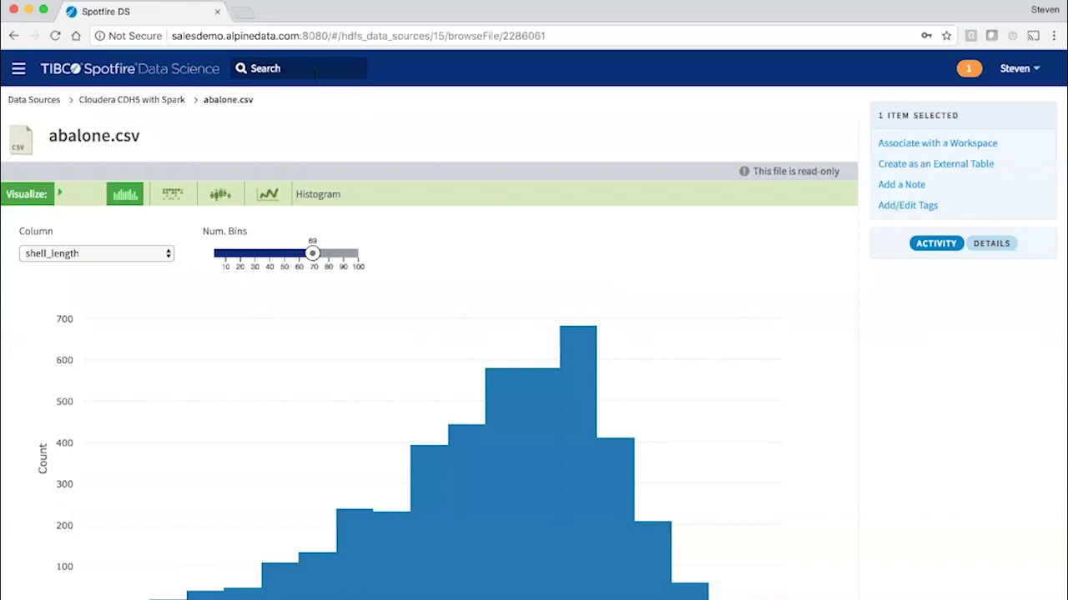
# - Search the site for 'customer' and scroll through the results to the Workspaces section
pyautogui.click(314, 72)
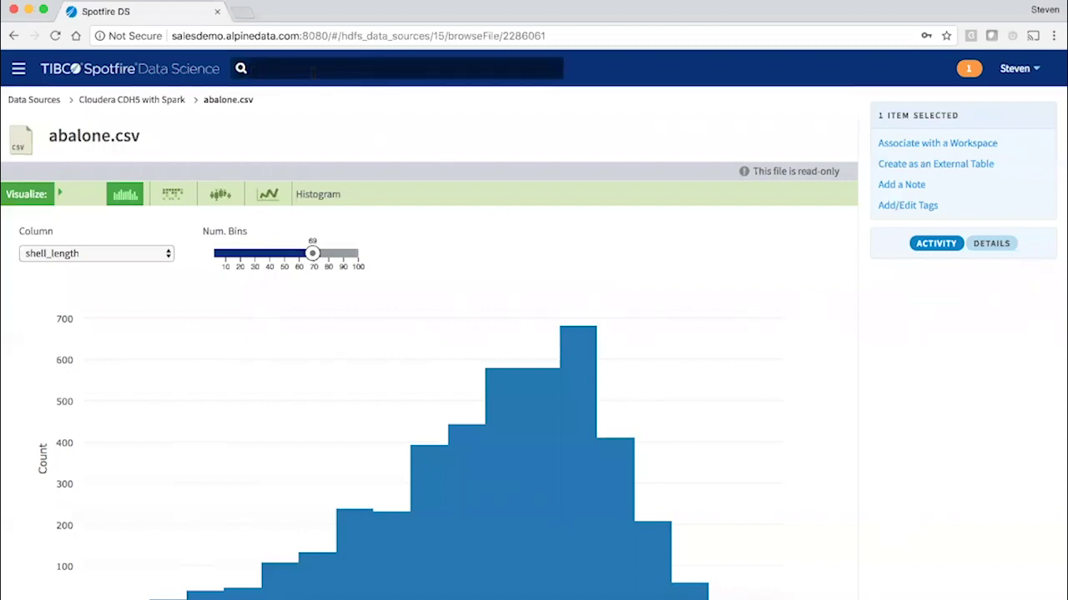
pyautogui.write('custome')
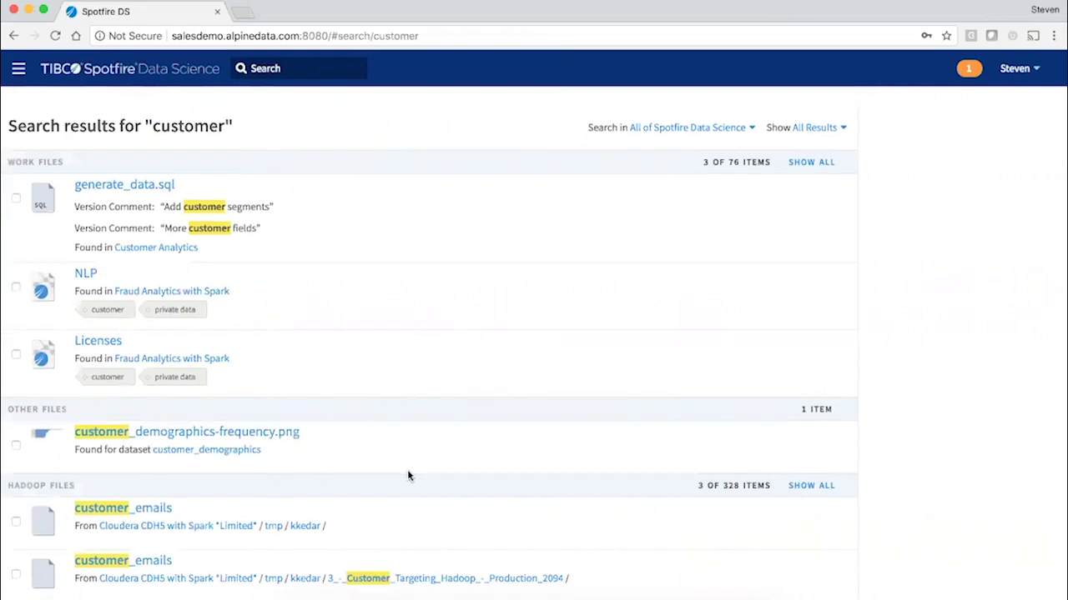
pyautogui.scroll(-5, 407, 475)
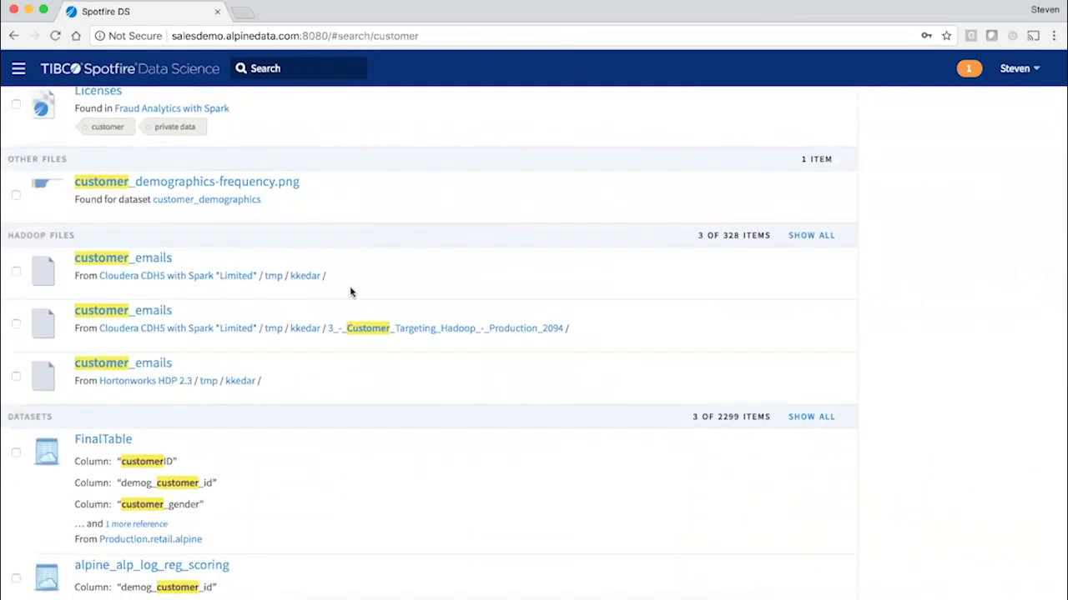
pyautogui.scroll(-5, 350, 291)
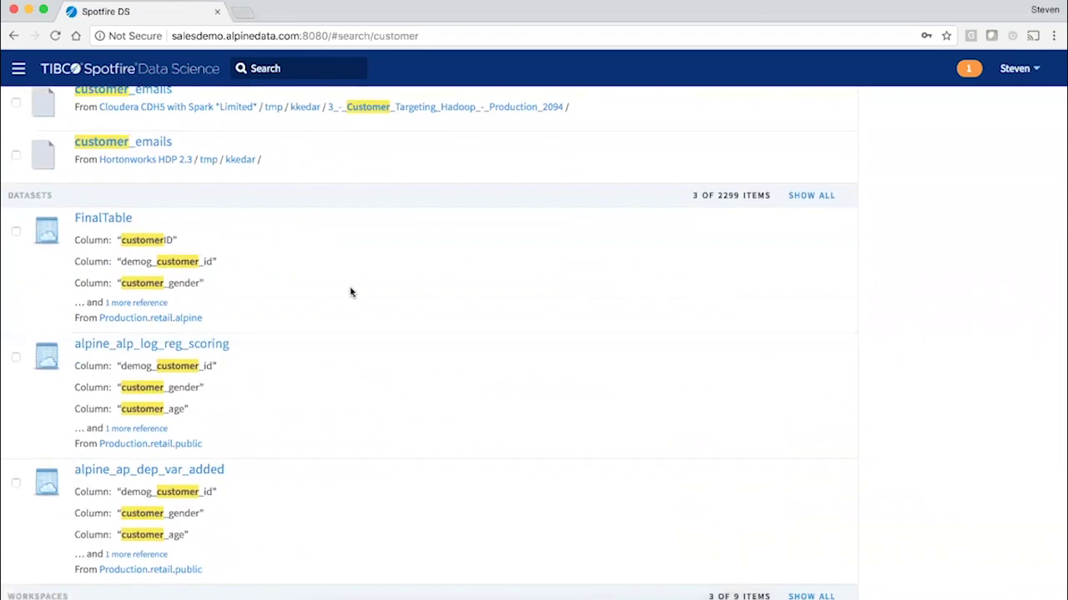
pyautogui.scroll(8, 351, 292)
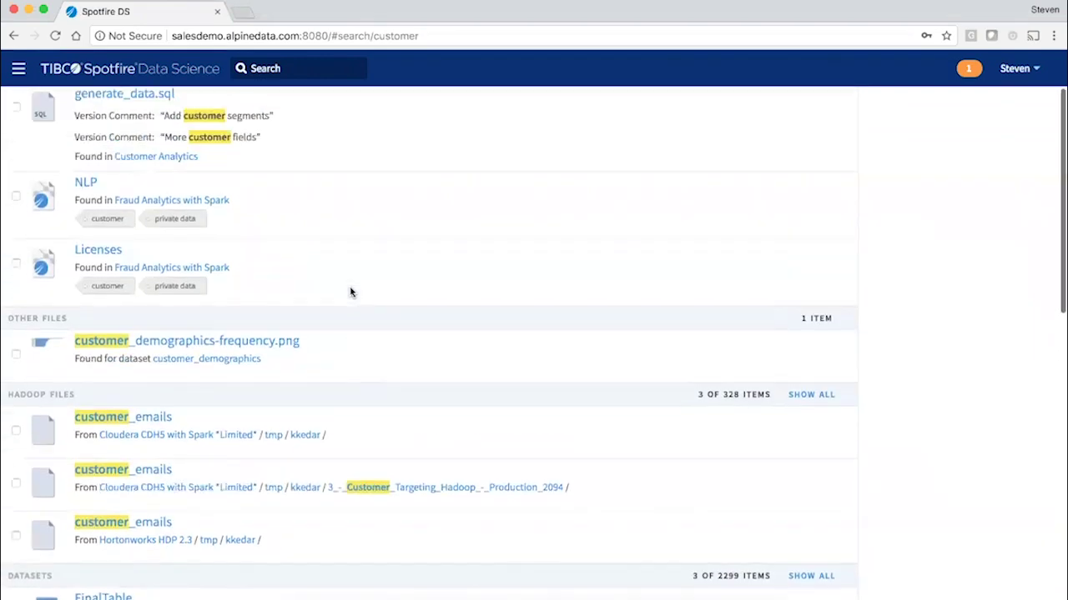
pyautogui.scroll(2, 350, 292)
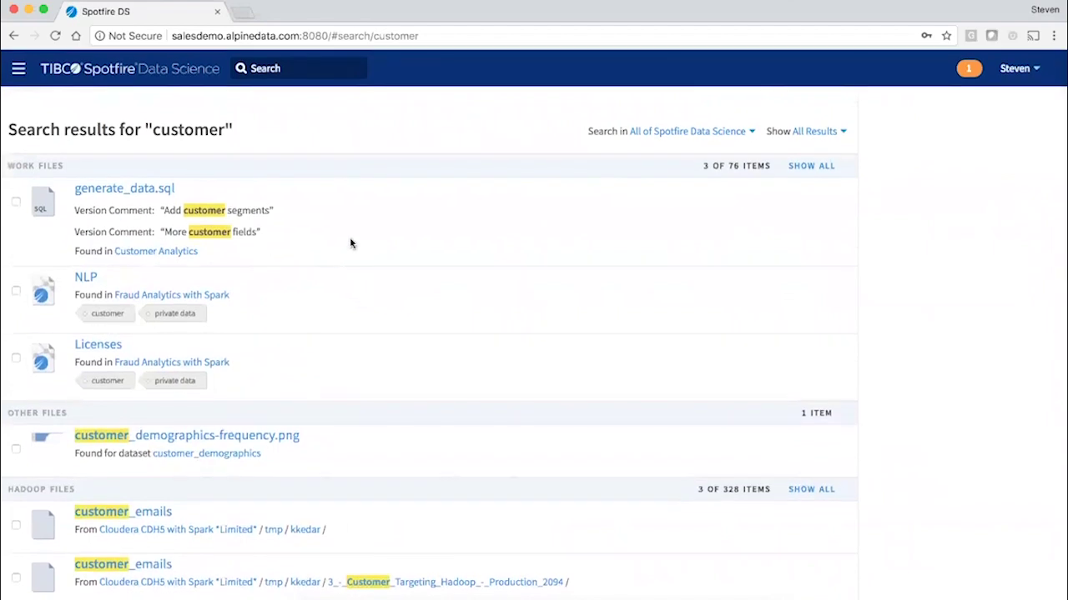
pyautogui.scroll(-15, 350, 243)
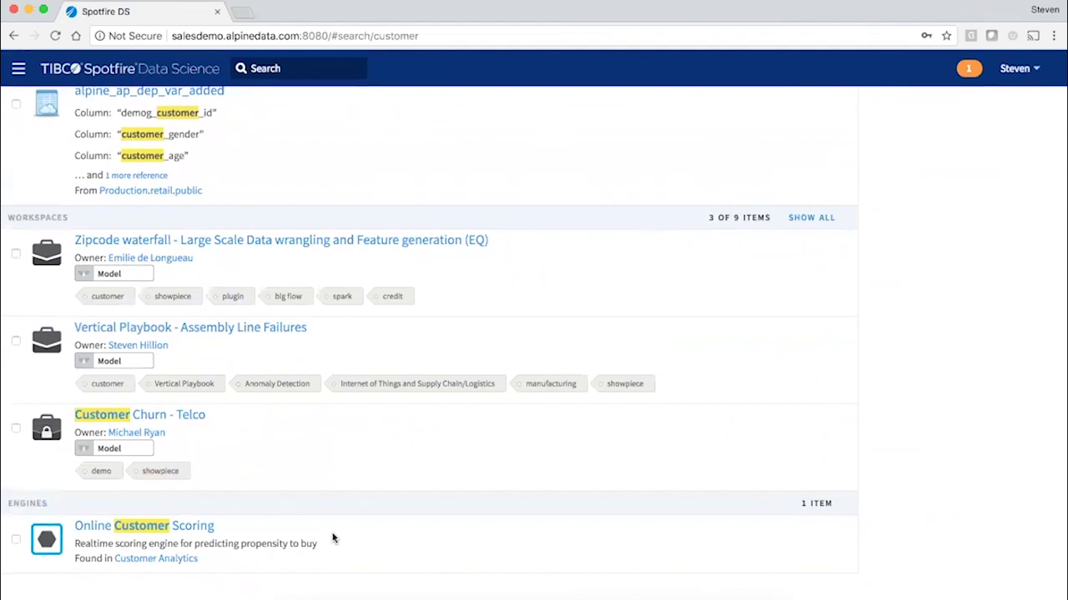
# - Mark the Customer Churn - Telco workspace and review its membership and activity
pyautogui.click(356, 463)
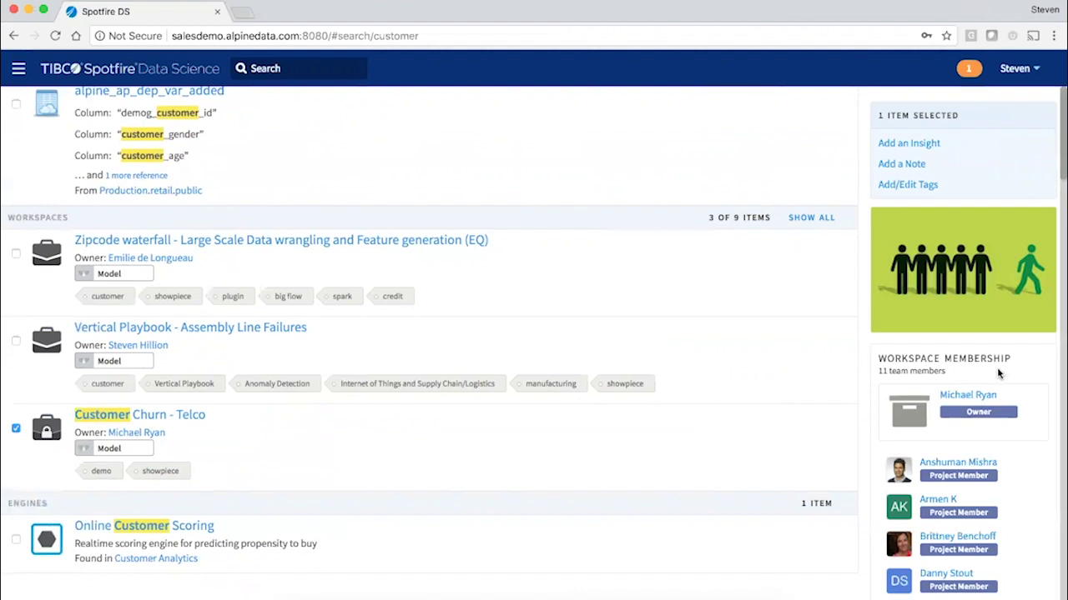
pyautogui.scroll(-10, 993, 372)
pyautogui.scroll(-5, 998, 370)
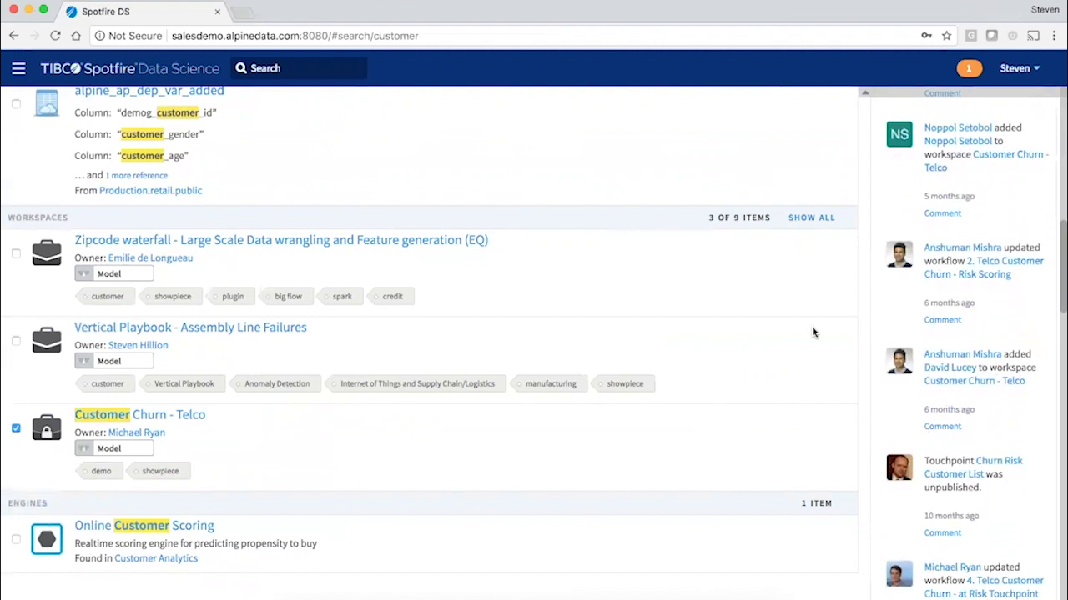
# - Show all 9 customer workspaces, then mark Customer Targeting and then Customer Analytics to view members
pyautogui.click(811, 217)
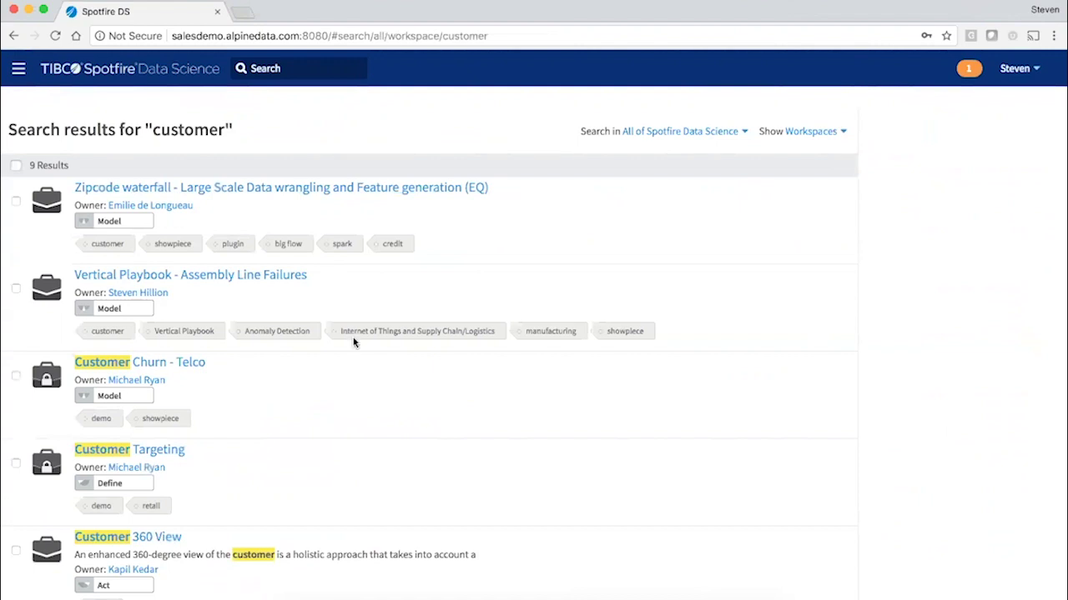
pyautogui.scroll(-3, 353, 341)
pyautogui.click(286, 372)
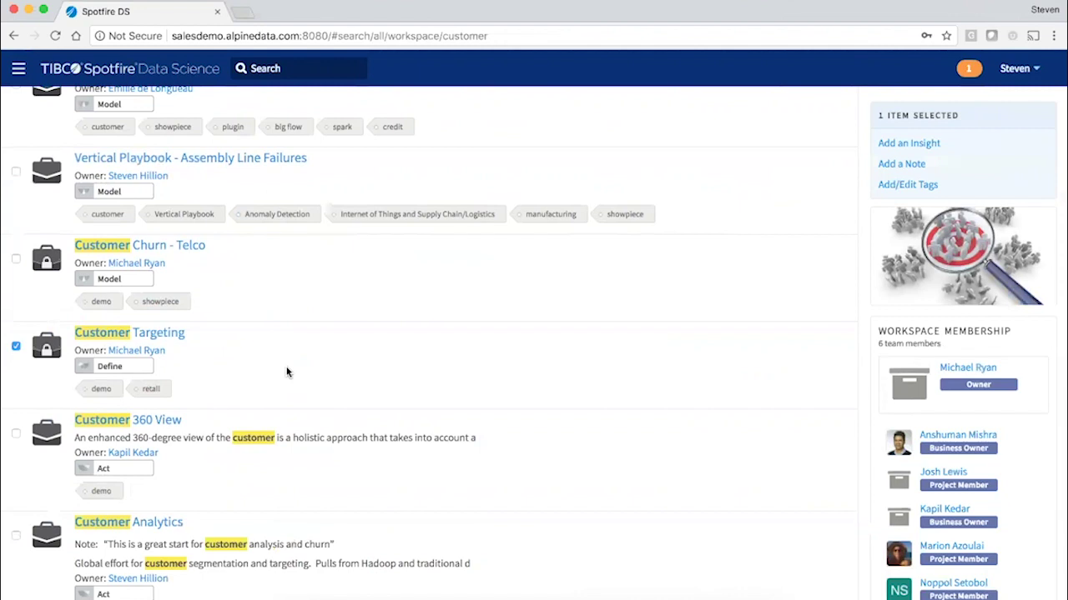
pyautogui.scroll(-2, 287, 372)
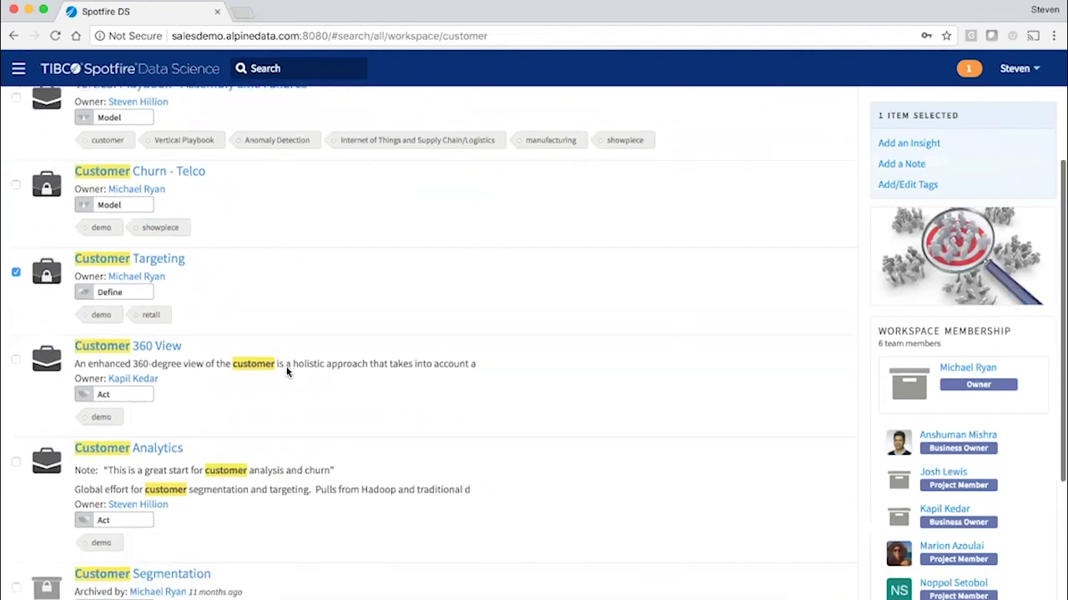
pyautogui.click(281, 449)
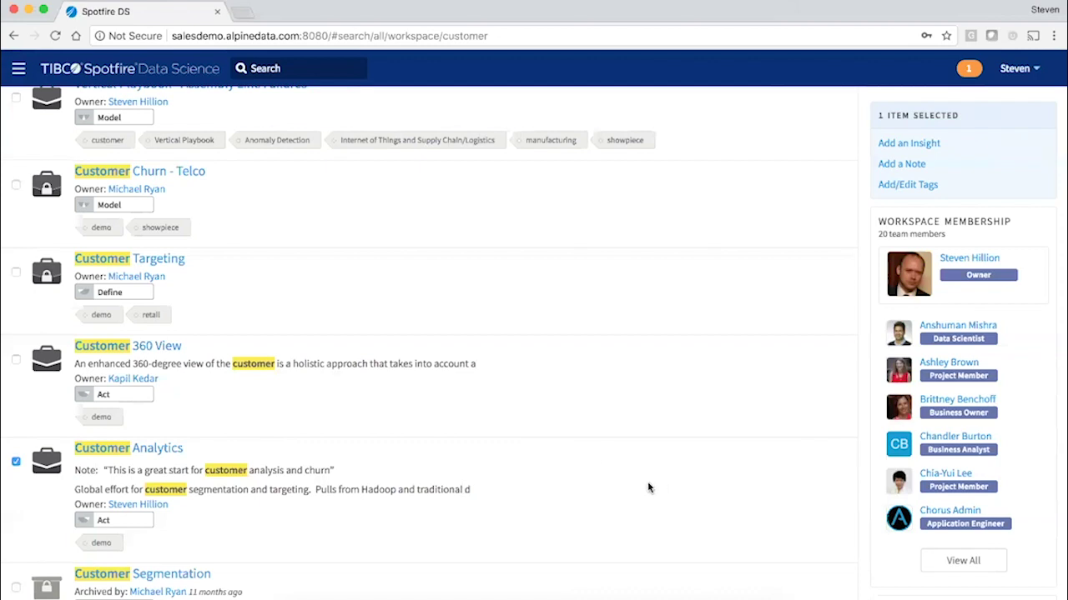
# - Open the Customer Analytics workspace and view its member editor, closing it without saving
pyautogui.click(142, 448)
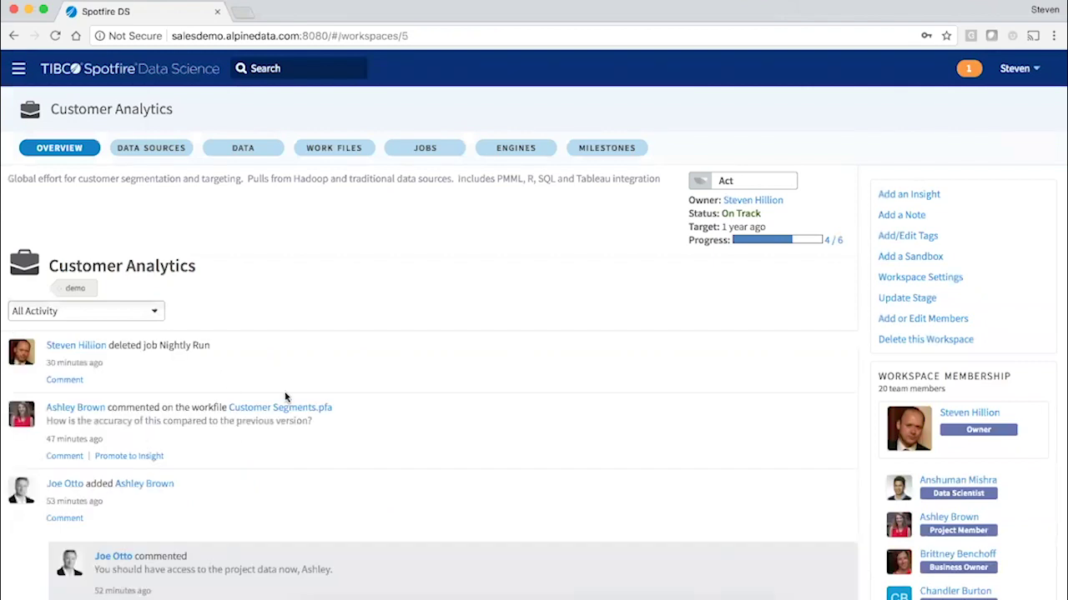
pyautogui.click(901, 320)
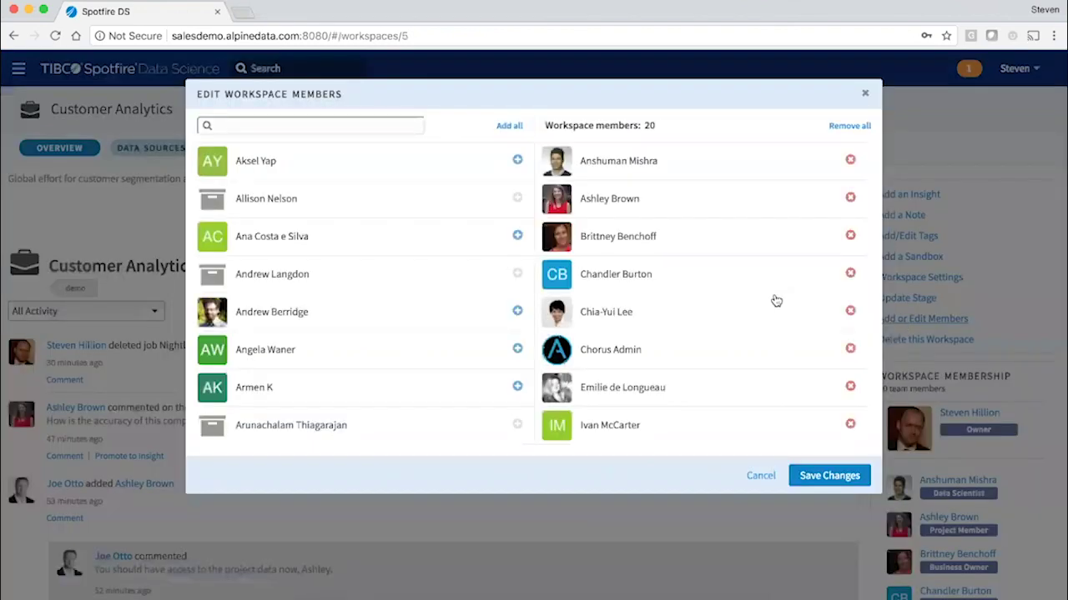
pyautogui.click(762, 476)
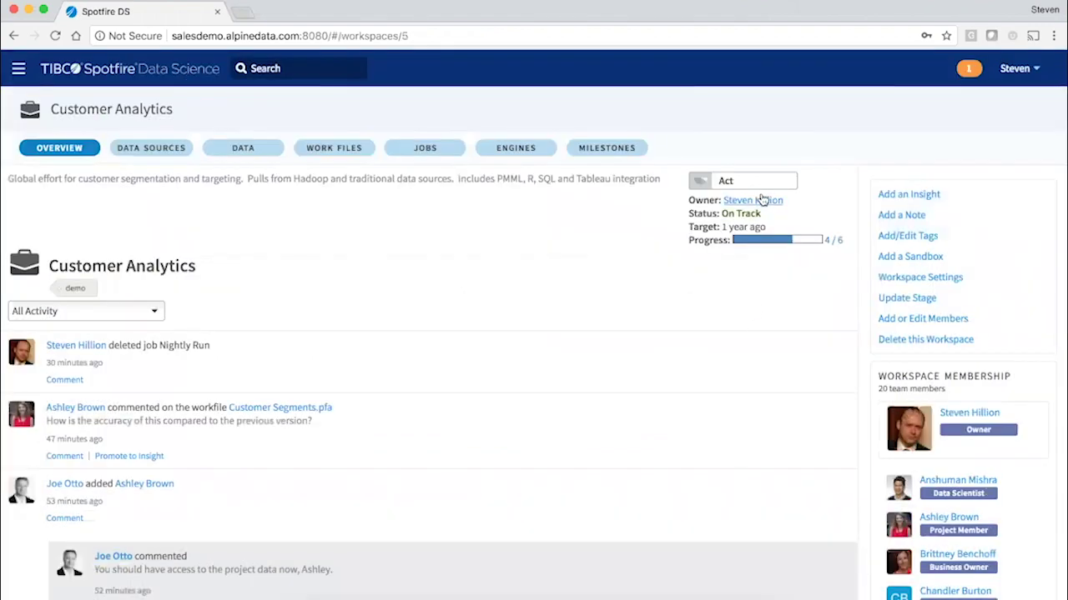
# - Browse Customer Analytics' data sources, datasets and work files, then open the Customer Targeting Hadoop workfile
pyautogui.click(158, 149)
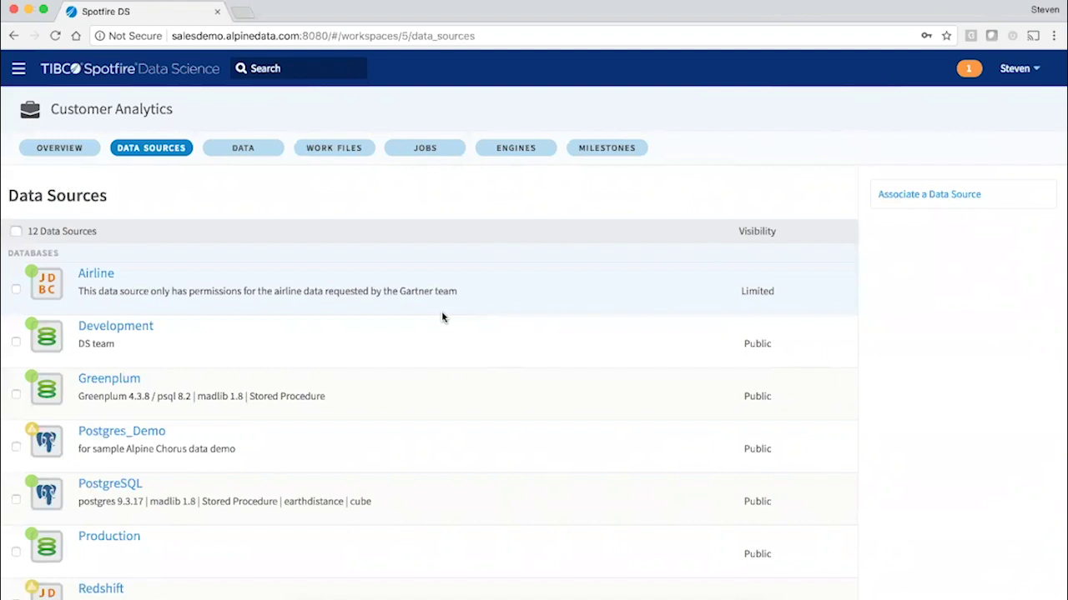
pyautogui.click(265, 148)
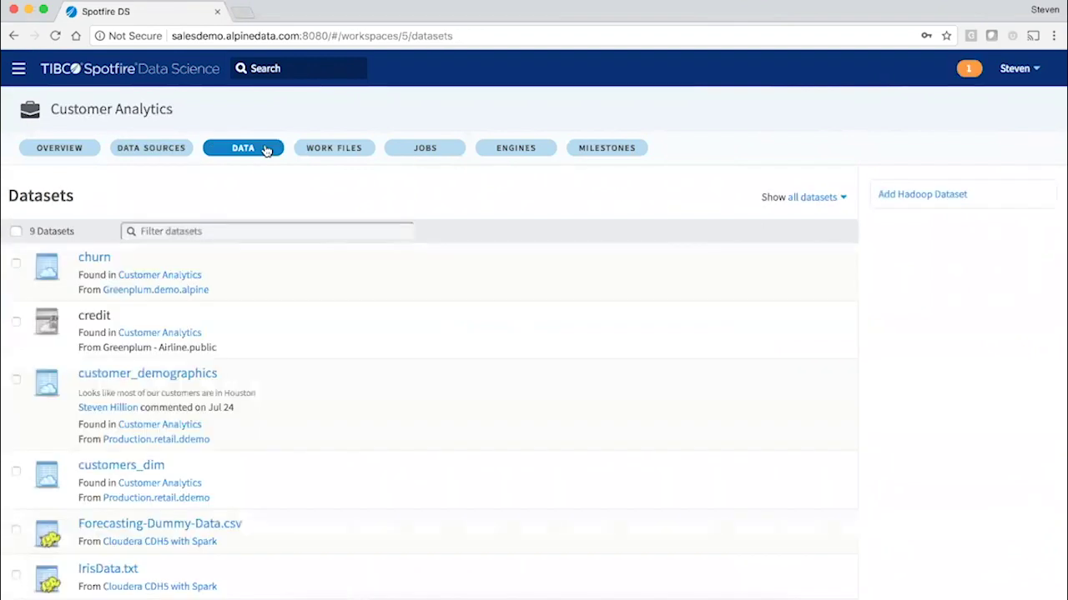
pyautogui.click(318, 146)
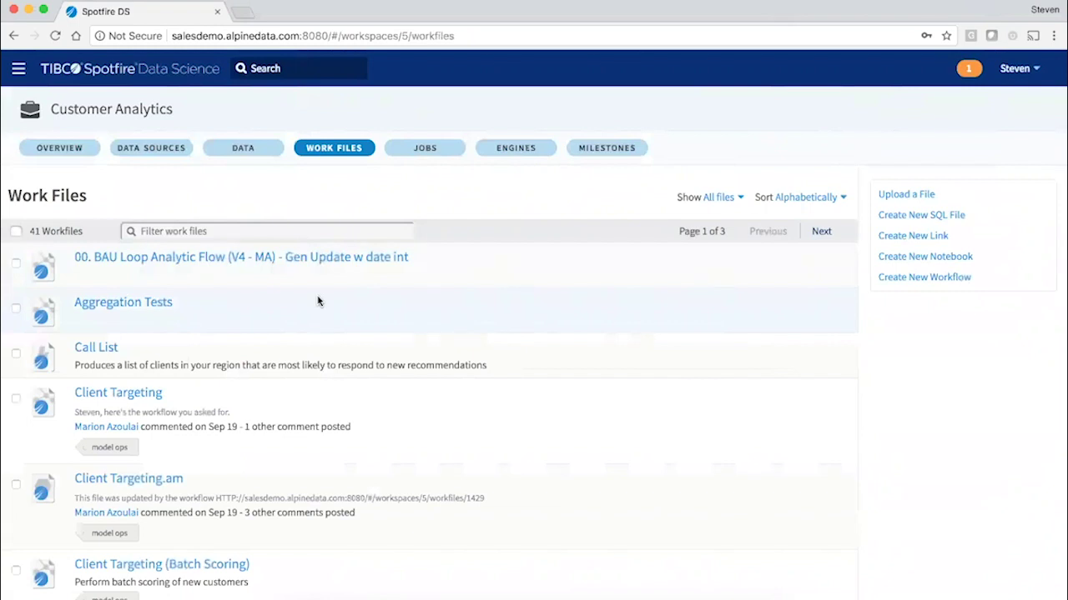
pyautogui.scroll(-10, 318, 301)
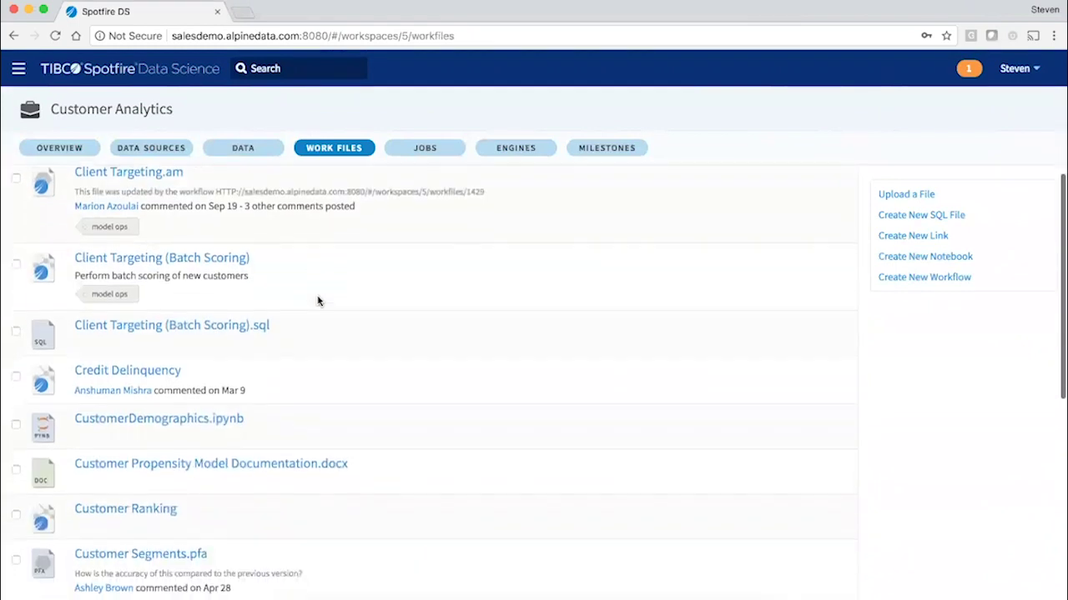
pyautogui.scroll(-1, 318, 301)
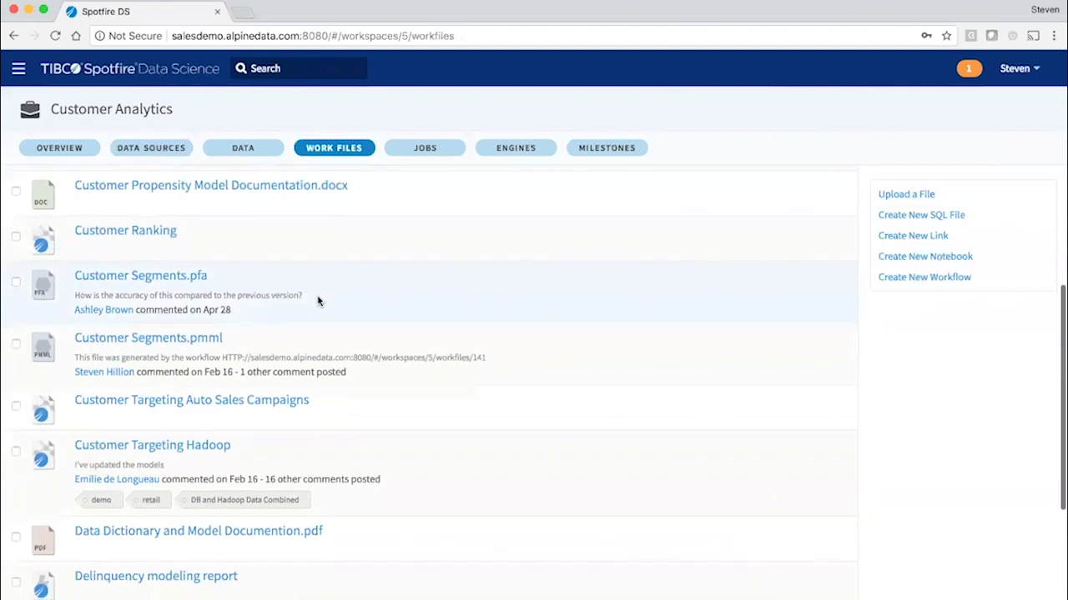
pyautogui.click(210, 445)
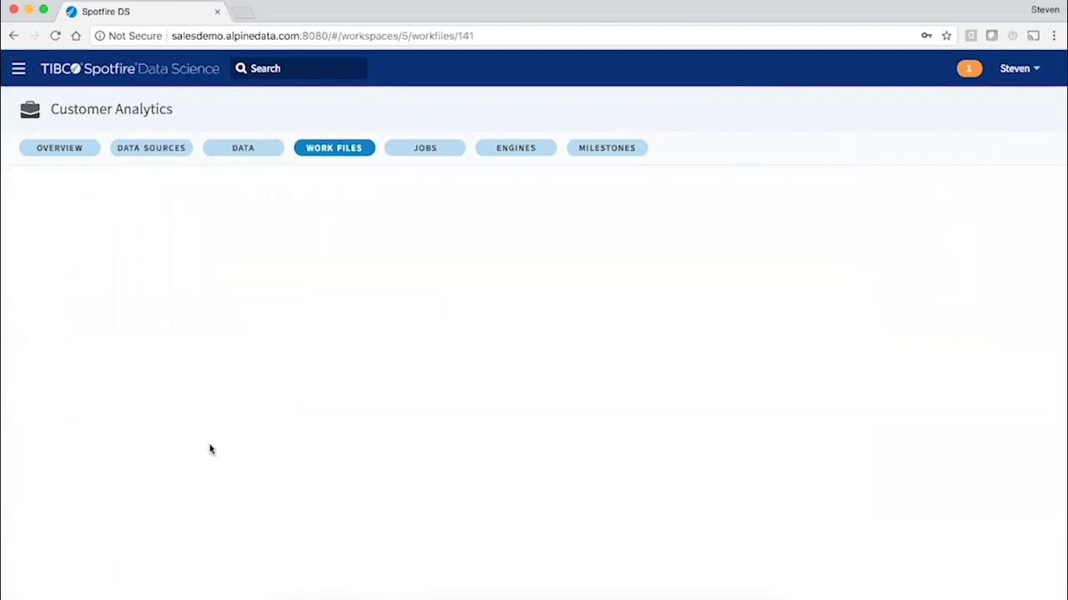
# - Open the workflow in the flow editor and zoom out to see all of it
pyautogui.click(69, 251)
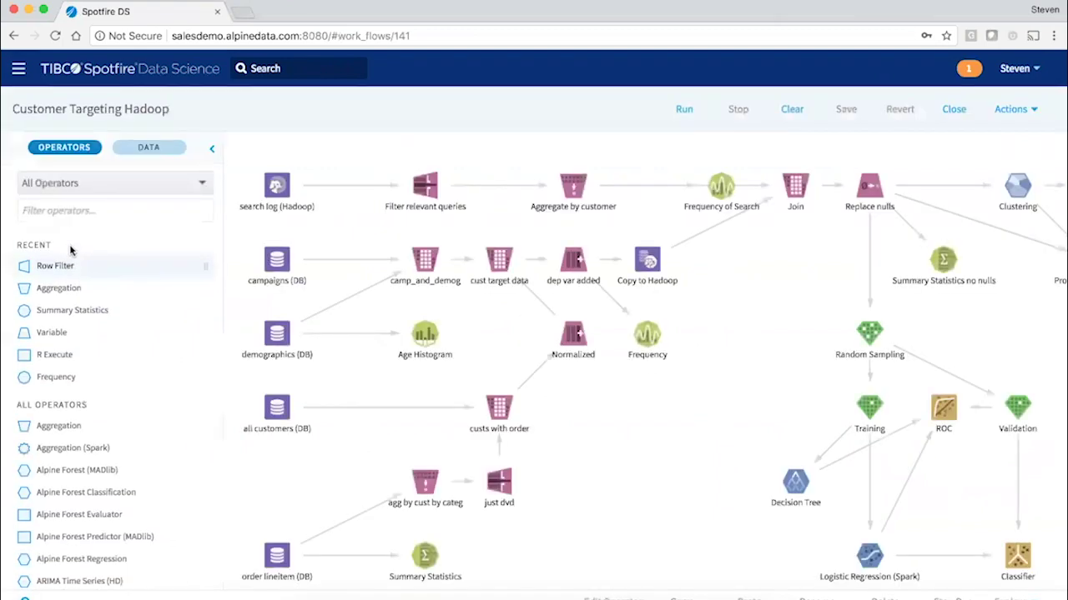
pyautogui.moveTo(92, 265); pyautogui.dragTo(420, 330)
pyautogui.hotkey('ctrl', '-')
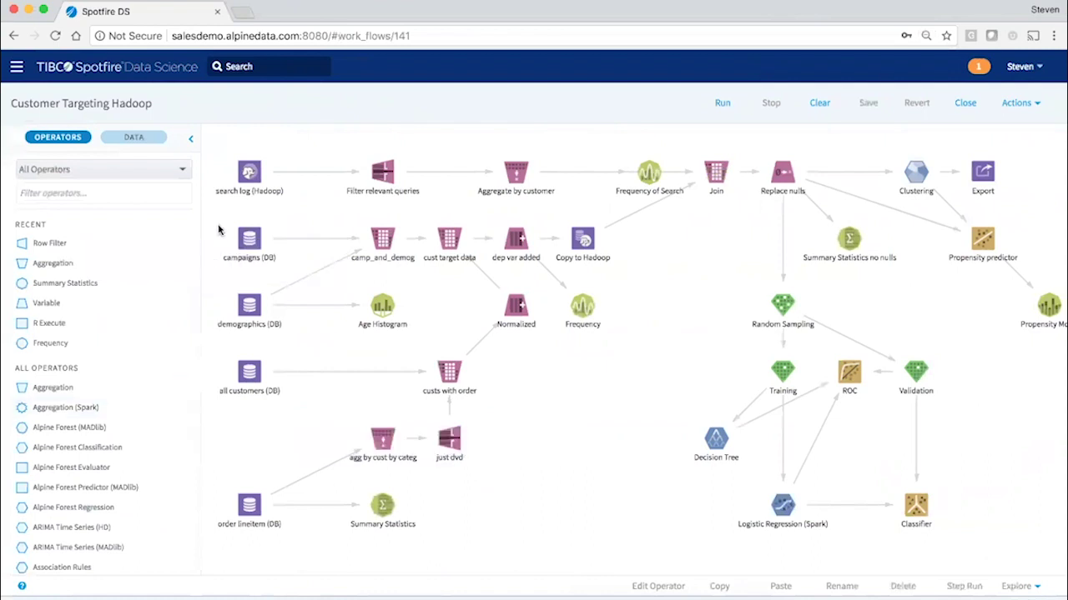
# - Box-select the database source operators and the first top-row operators, then select the Join operator
pyautogui.moveTo(219, 227); pyautogui.dragTo(286, 543)
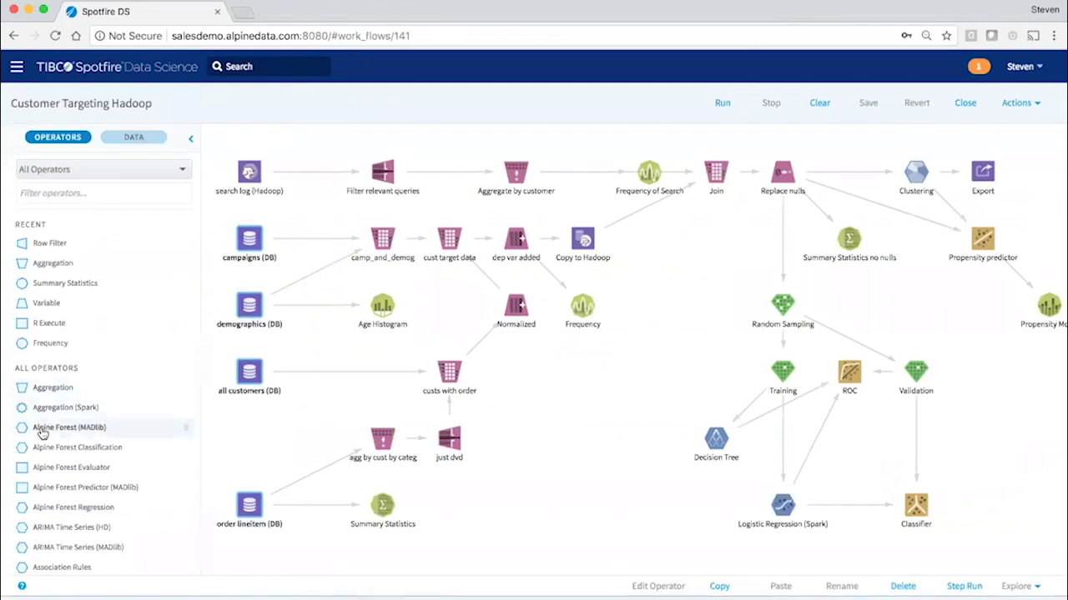
pyautogui.scroll(-5, 75, 406)
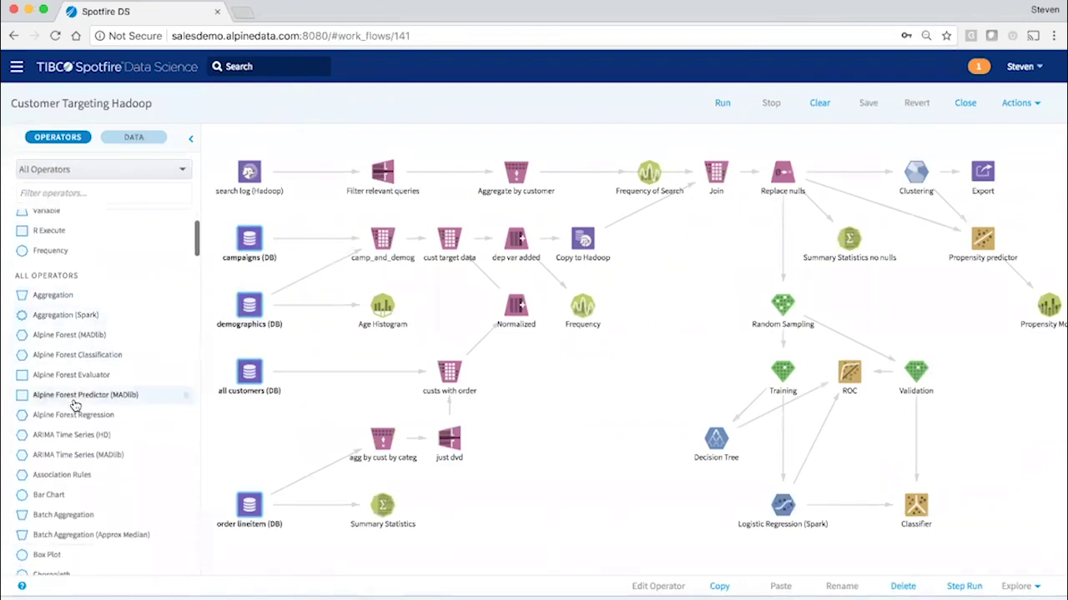
pyautogui.scroll(5, 75, 404)
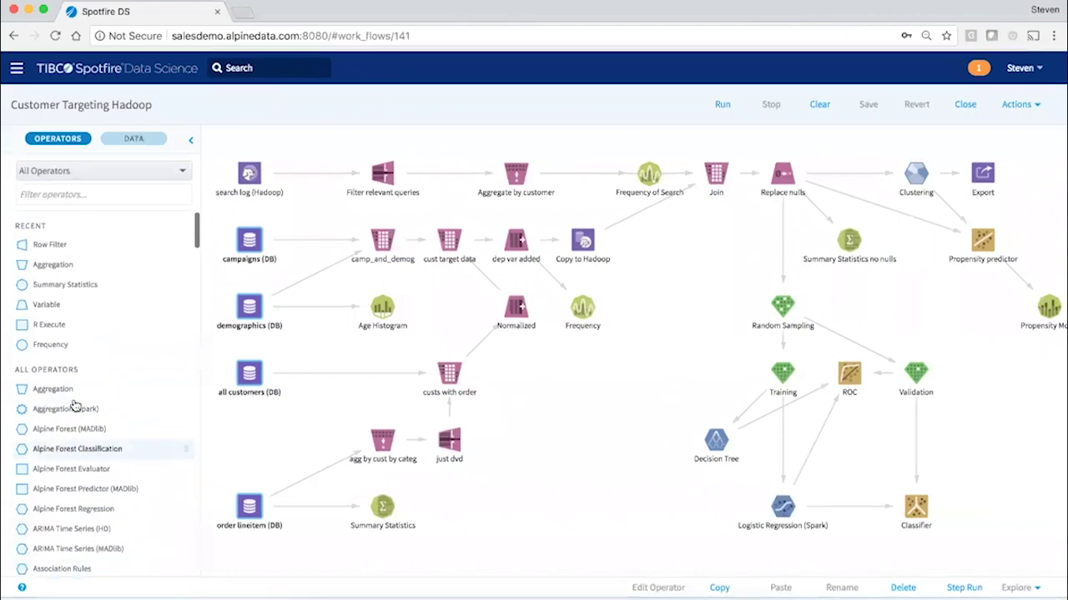
pyautogui.moveTo(232, 151); pyautogui.dragTo(659, 215)
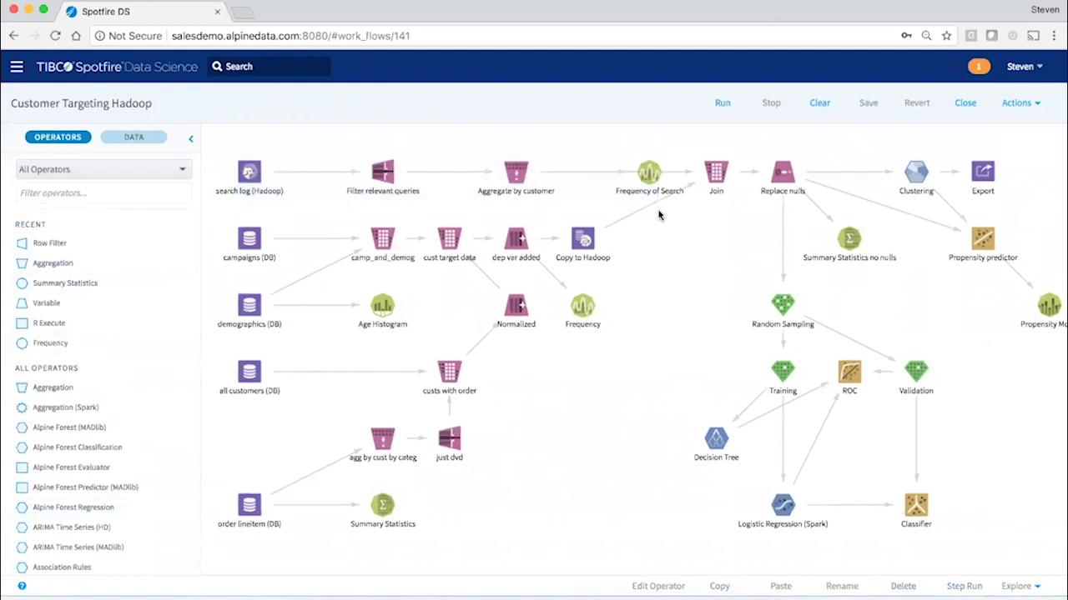
pyautogui.click(715, 173)
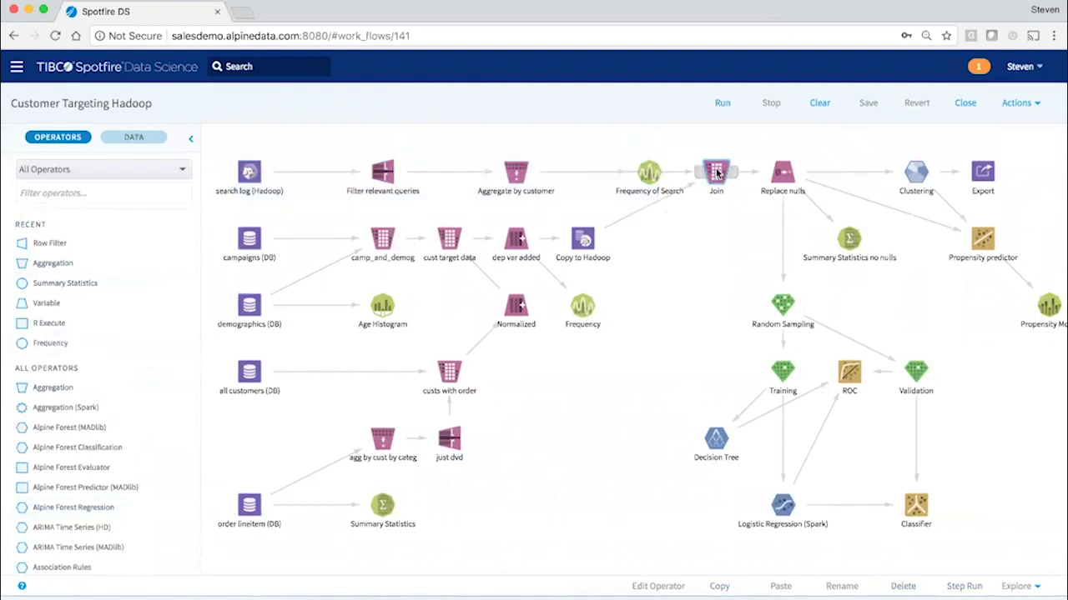
# - Inspect the Join operator's properties and join conditions, cancelling both without changes
pyautogui.doubleClick(715, 172)
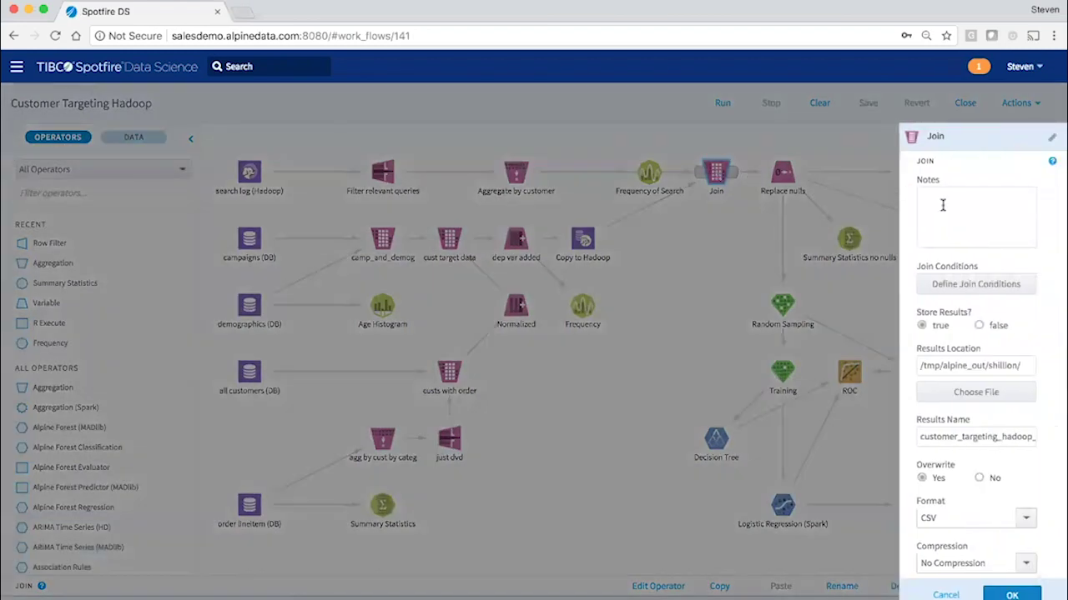
pyautogui.click(955, 285)
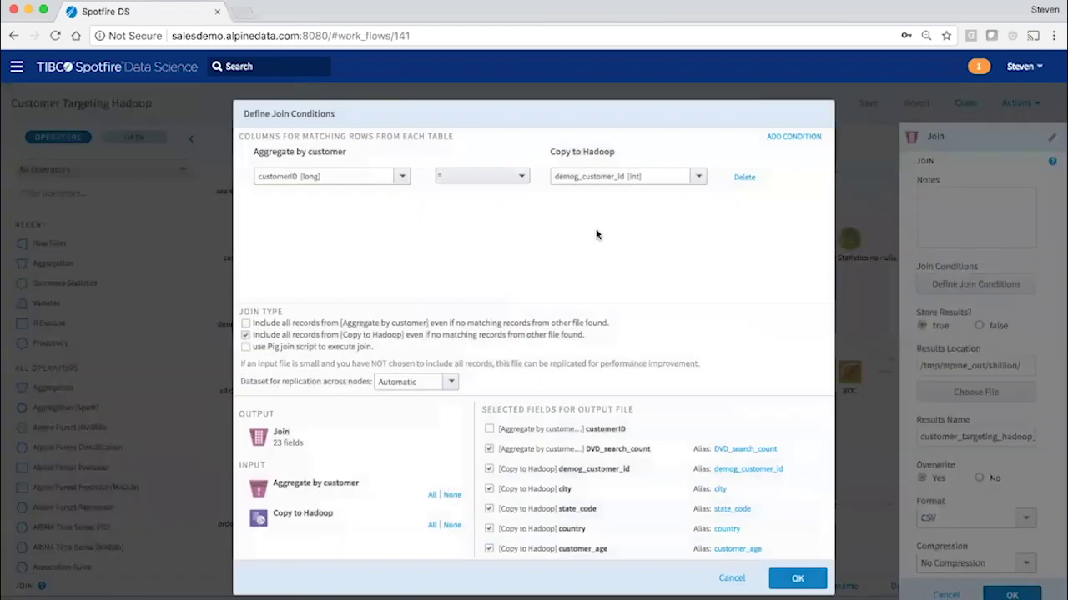
pyautogui.scroll(-1, 543, 489)
pyautogui.scroll(-3, 543, 490)
pyautogui.scroll(4, 543, 489)
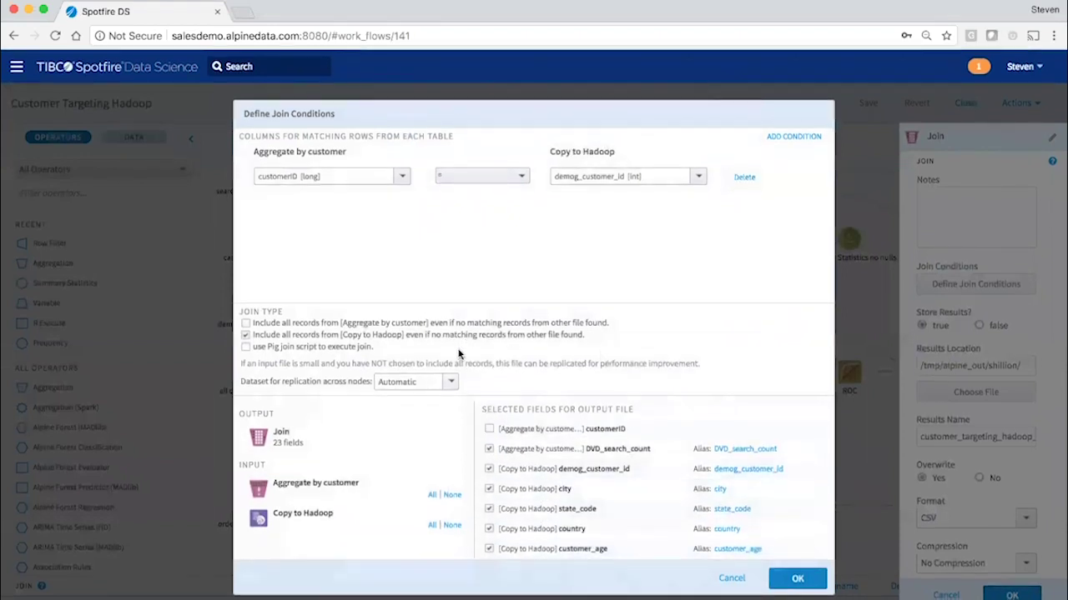
pyautogui.click(729, 580)
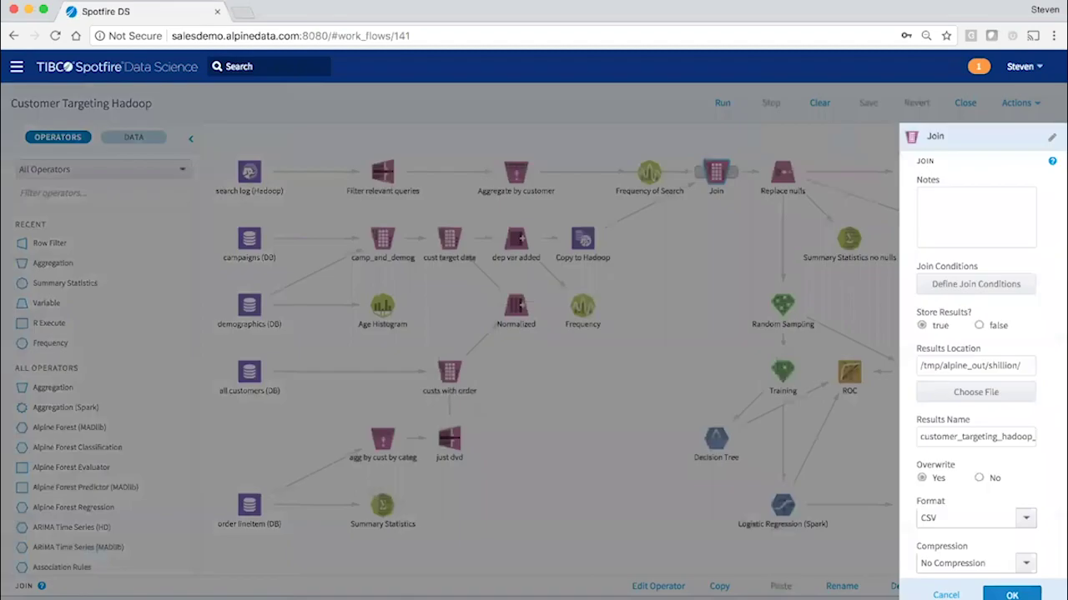
pyautogui.click(946, 595)
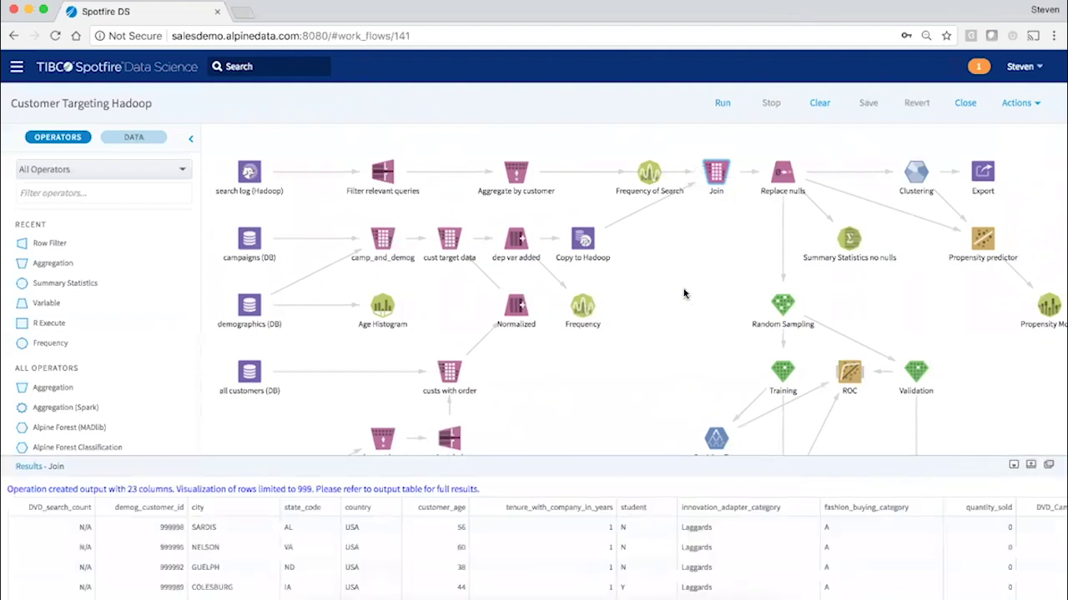
# - Show the Frequency of Search chart from the cust target output in an enlarged results area
pyautogui.click(450, 240)
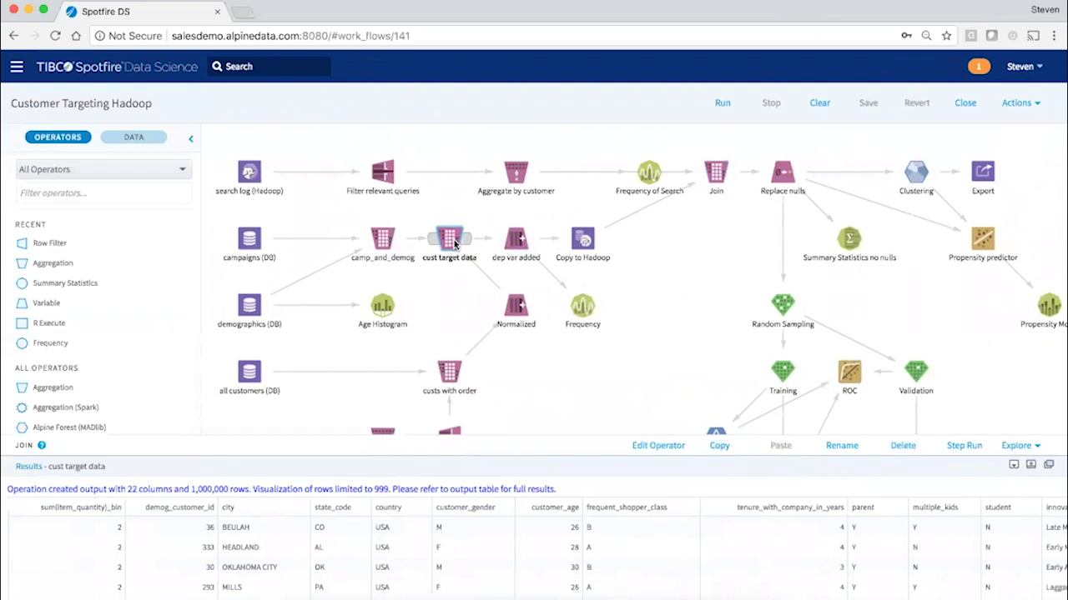
pyautogui.click(647, 176)
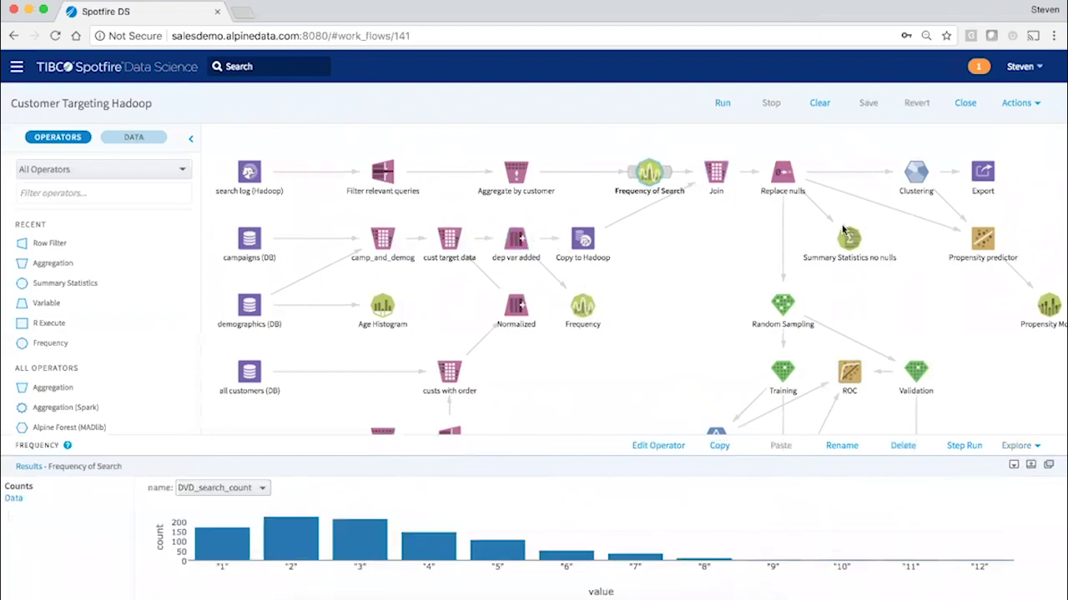
pyautogui.click(1030, 465)
# - Review the Decision Tree and Logistic Regression (Spark) results, including the 88.50% accuracy heat map
pyautogui.scroll(-4, 883, 246)
pyautogui.scroll(-2, 882, 246)
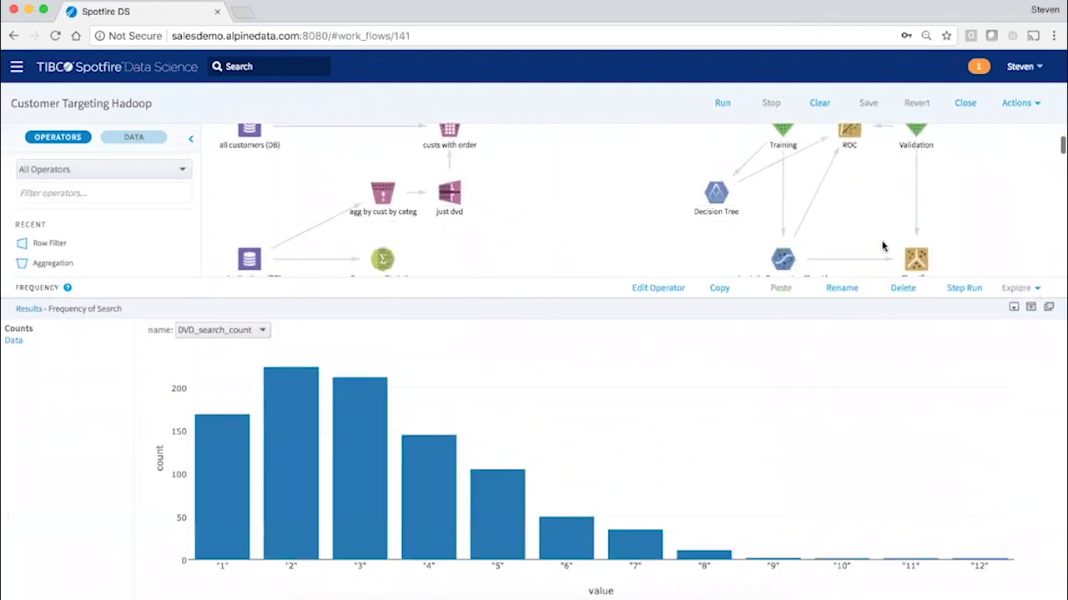
pyautogui.click(716, 207)
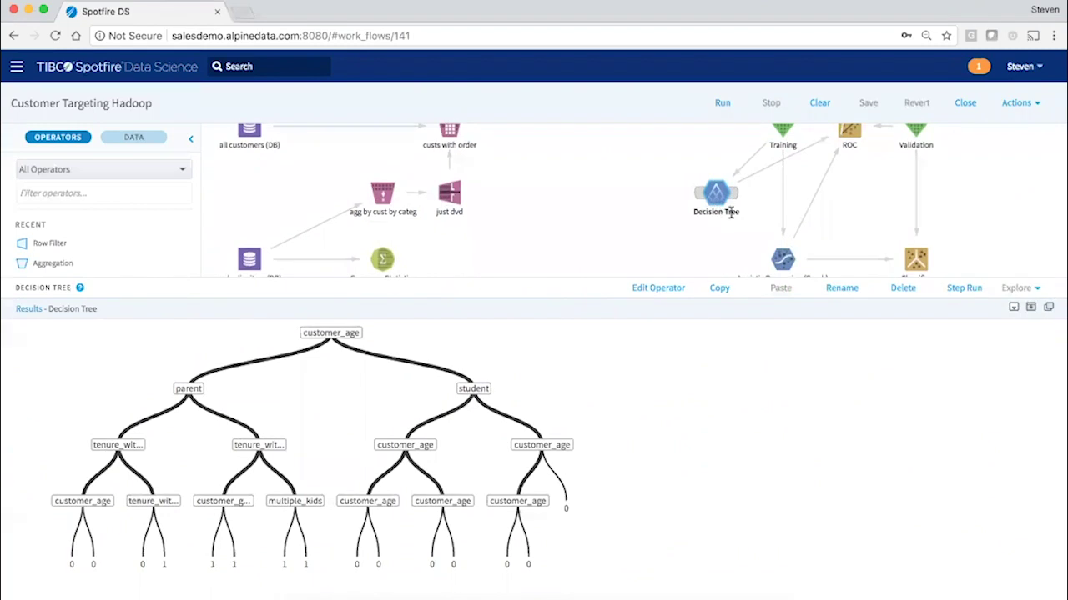
pyautogui.click(782, 261)
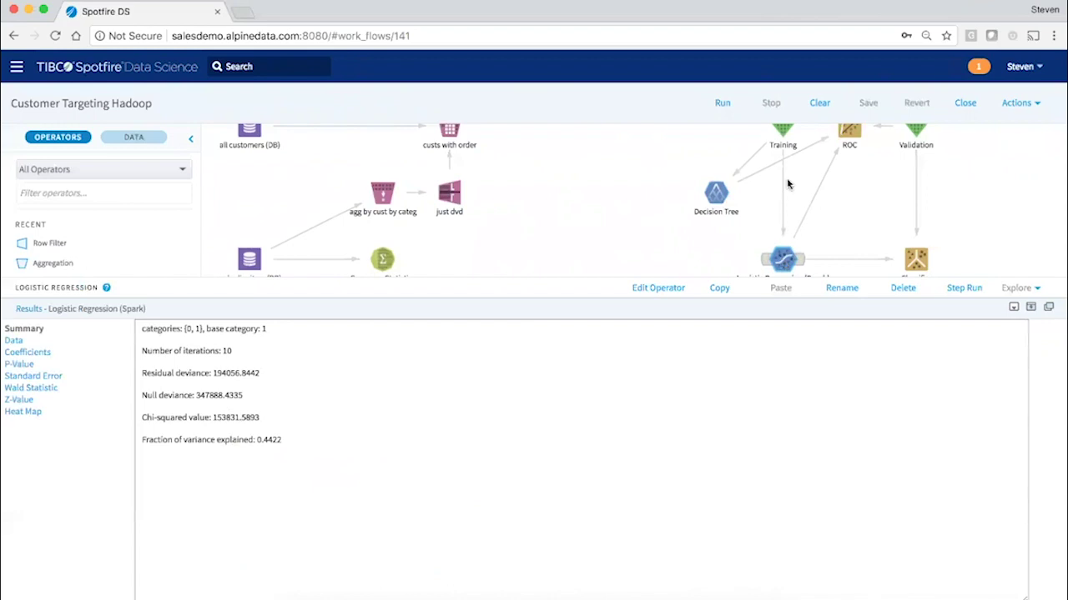
pyautogui.click(38, 413)
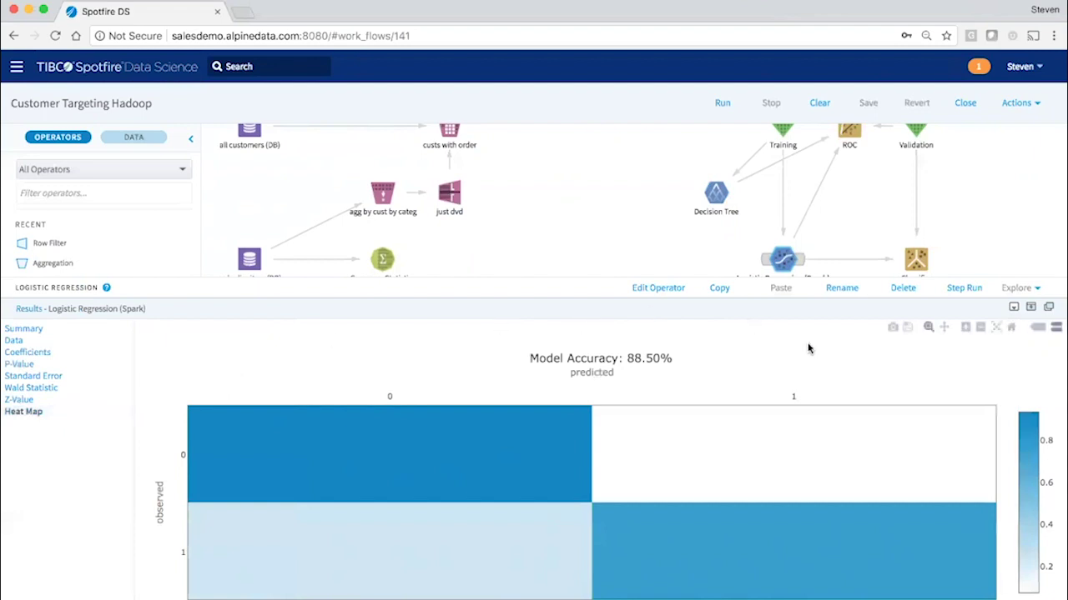
# - Minimize the results, close the Customer Targeting Hadoop workflow, and view the workspace's Jobs and Engines pages
pyautogui.click(1014, 307)
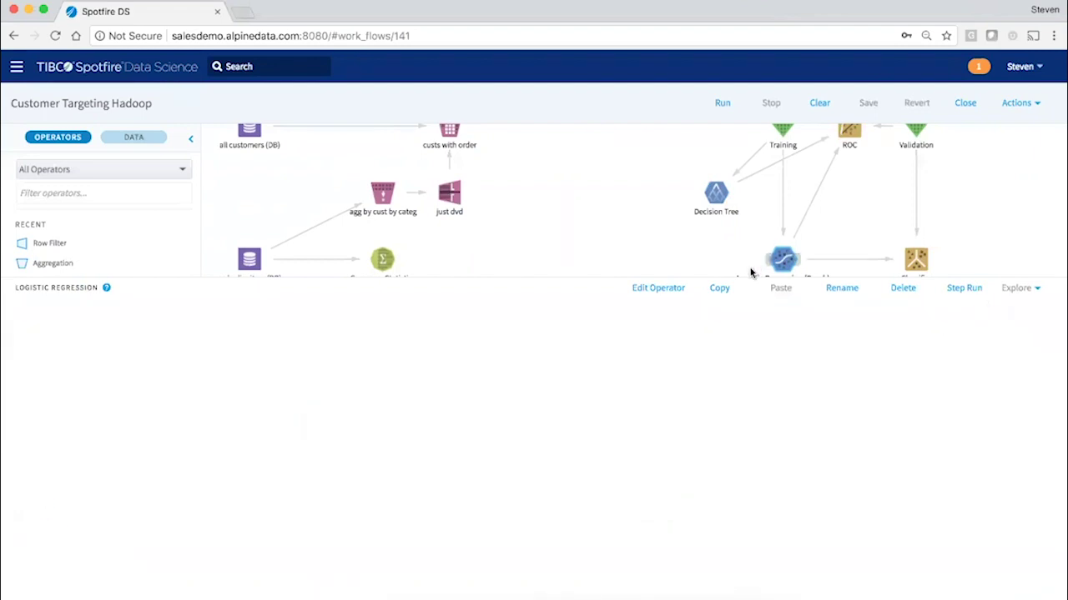
pyautogui.scroll(3, 751, 273)
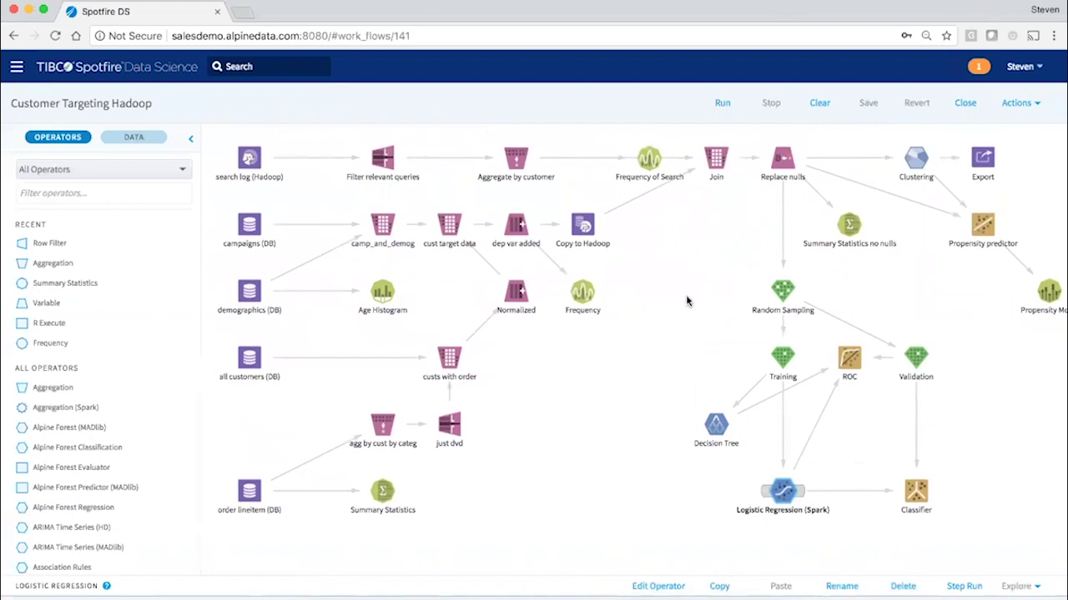
pyautogui.click(966, 108)
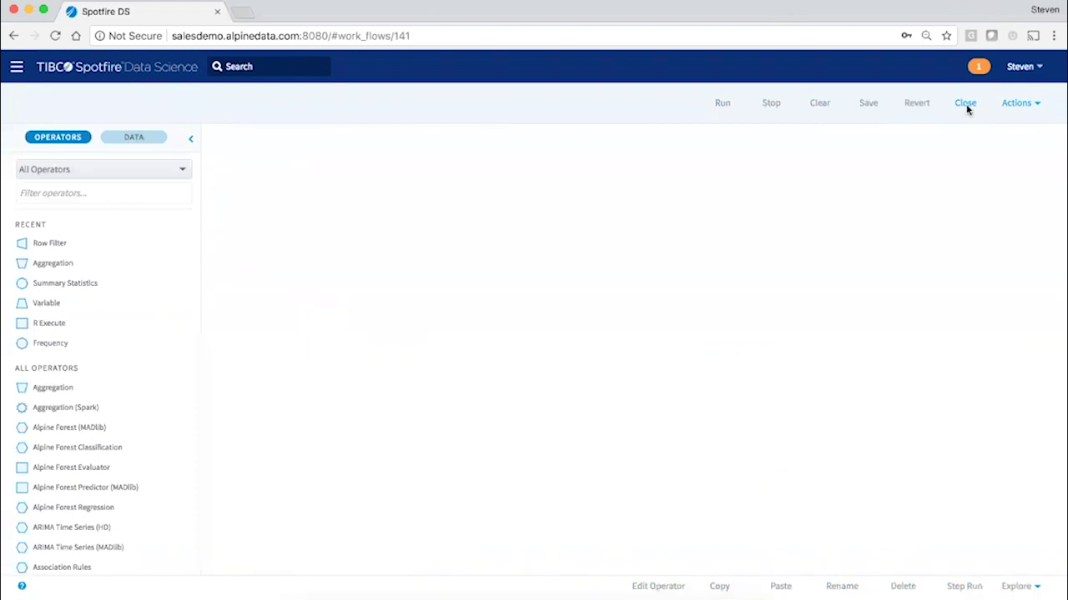
pyautogui.click(398, 143)
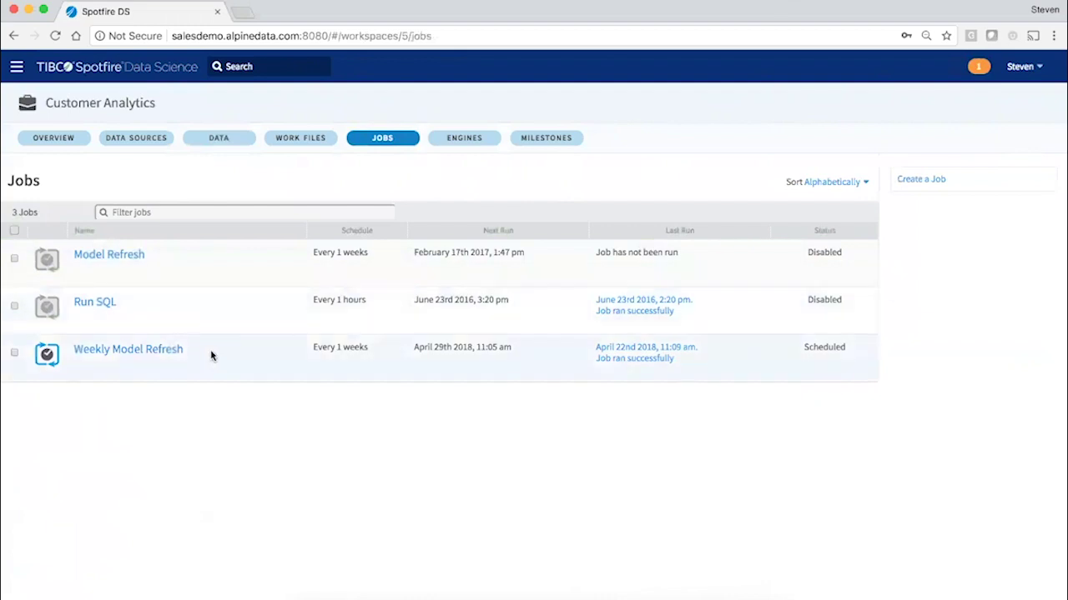
pyautogui.click(468, 140)
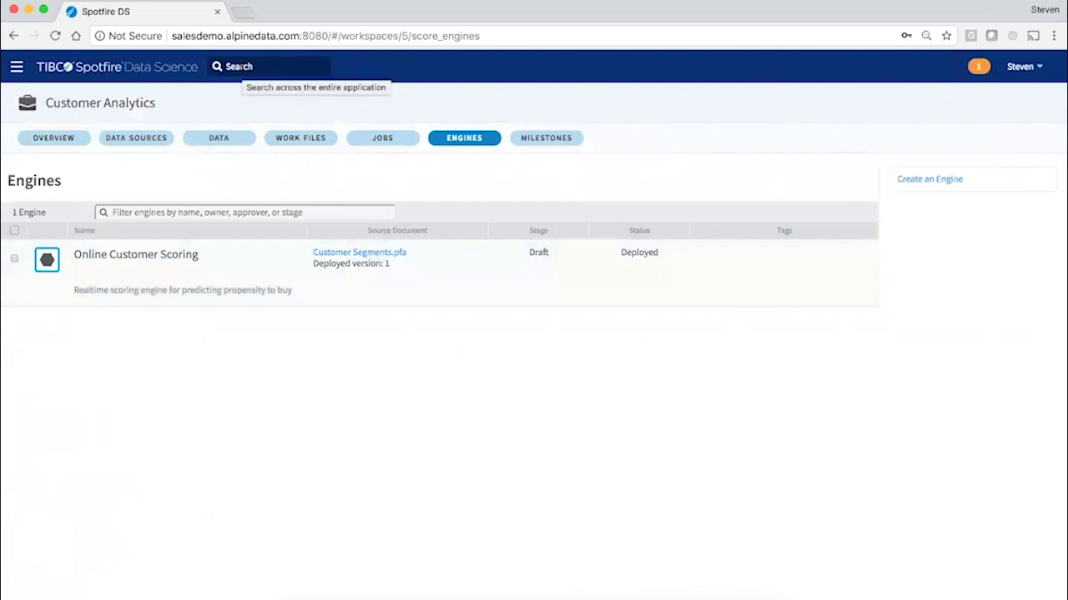
# - Search the application for 'review hotel' and open the Text Similarity Scoring - Hotel Reviews workflow
pyautogui.click(242, 66)
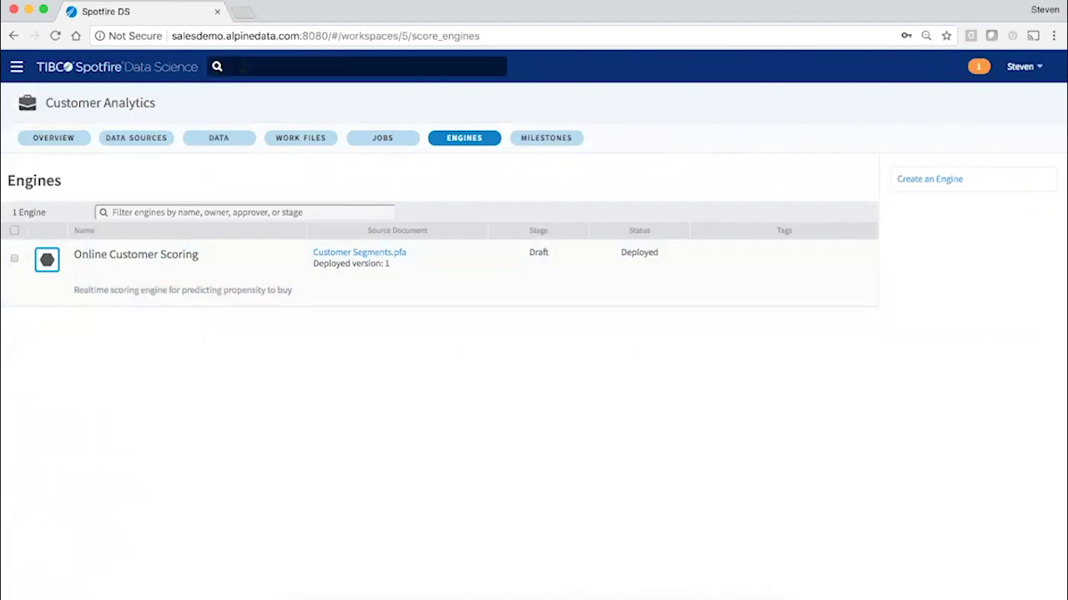
pyautogui.write('review hotel')
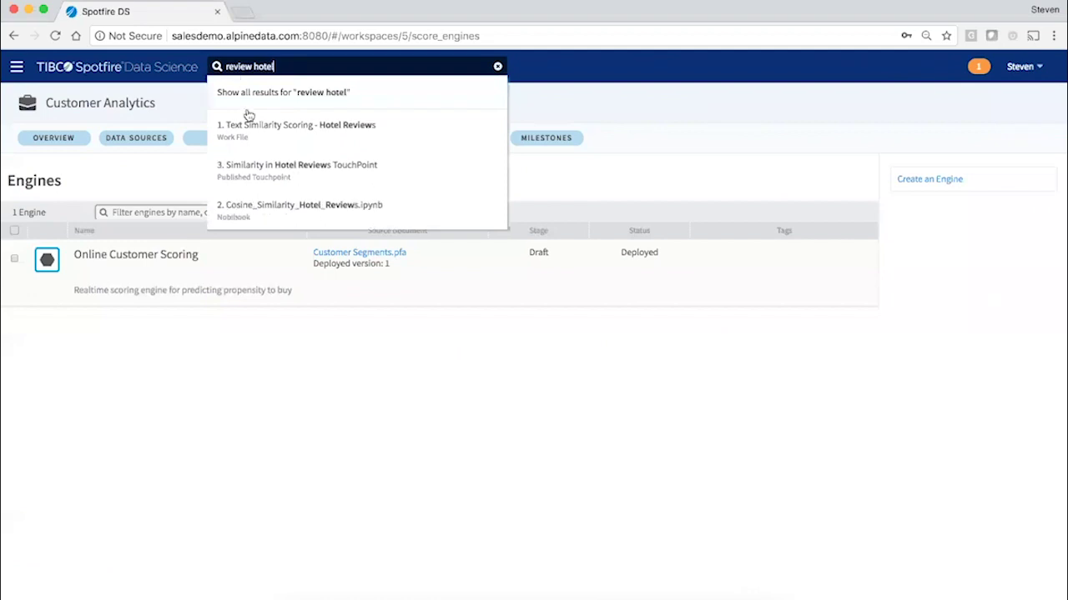
pyautogui.click(254, 125)
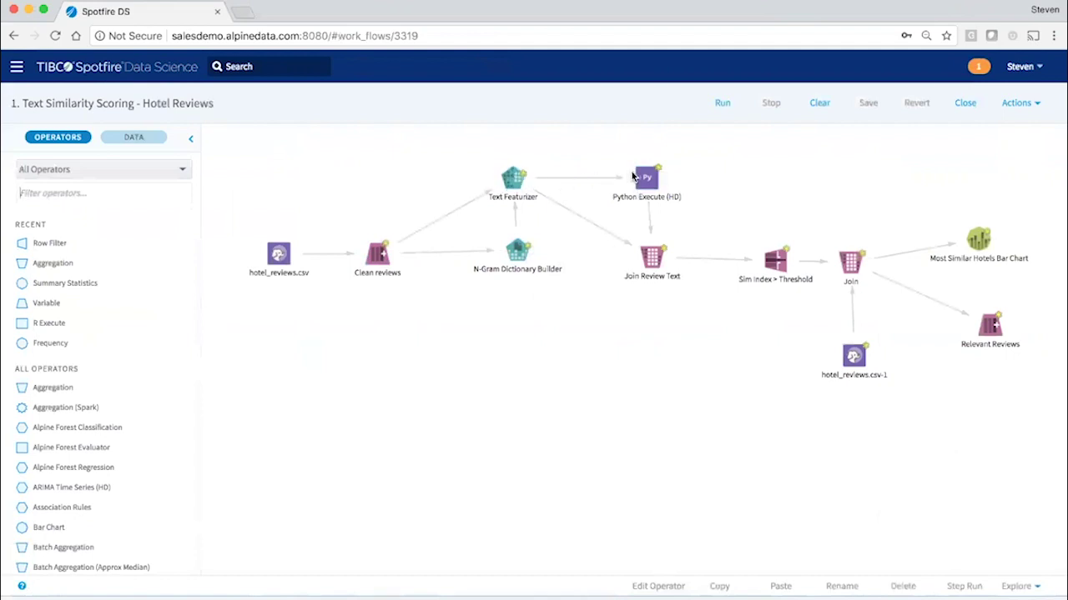
# - Open the Python Execute (HD) notebook, 2. Cosine_Similarity_Hotel_Reviews.ipynb, and glance at its Version 3 list
pyautogui.doubleClick(659, 176)
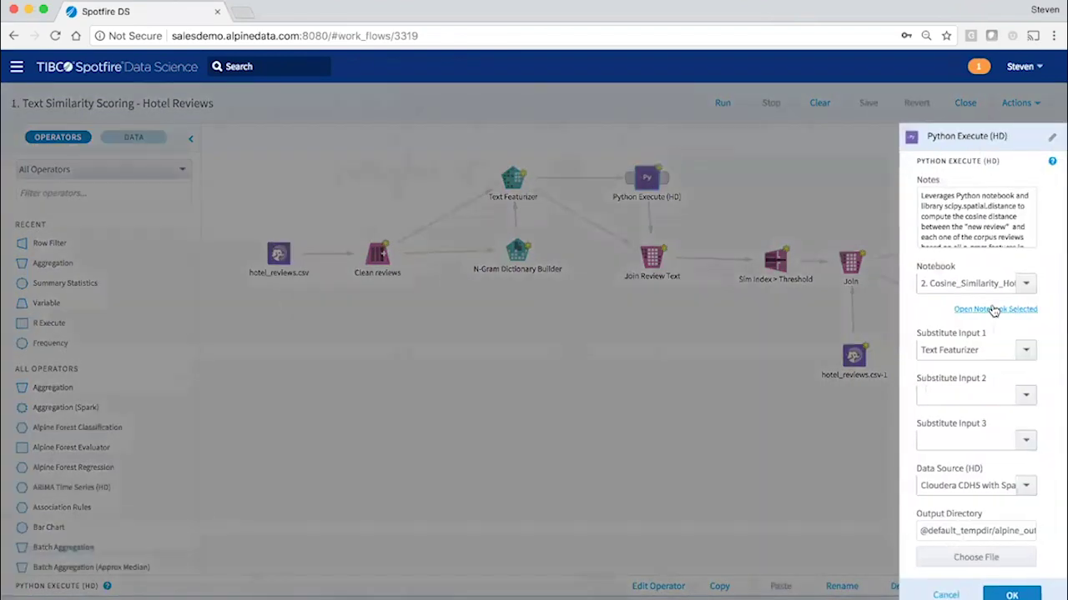
pyautogui.click(993, 310)
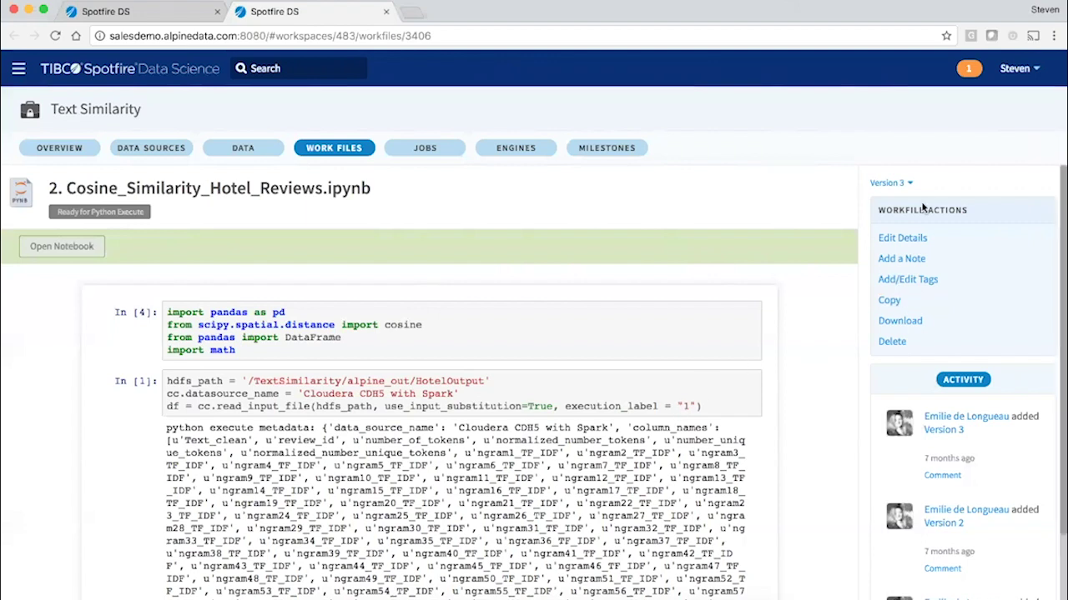
pyautogui.click(907, 182)
pyautogui.click(930, 178)
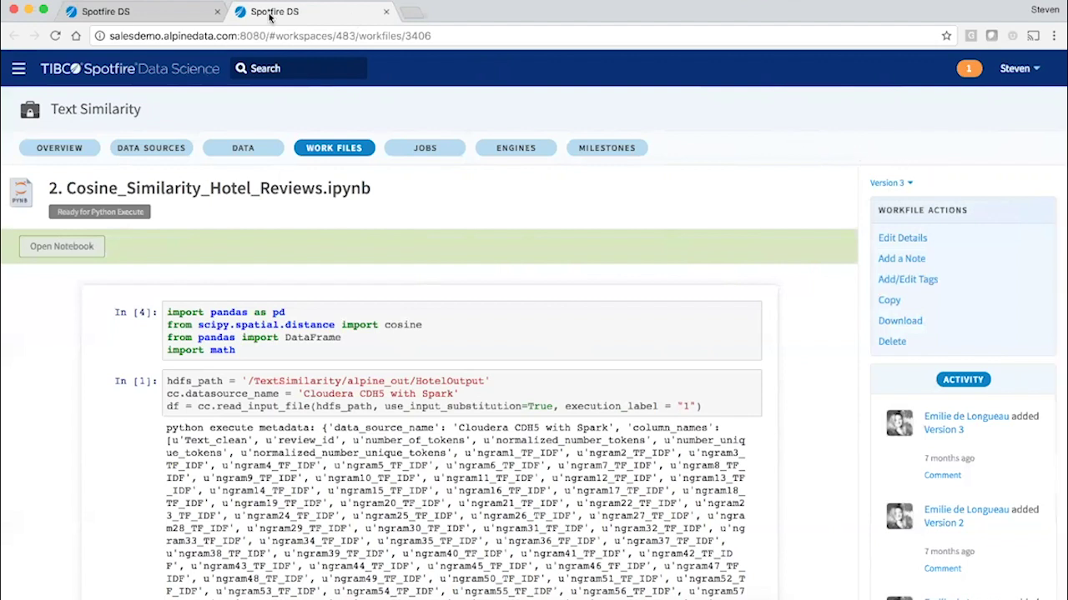
# - Back on the workflow tab, cancel the Python Execute settings and close the Text Similarity Scoring workflow
pyautogui.click(177, 12)
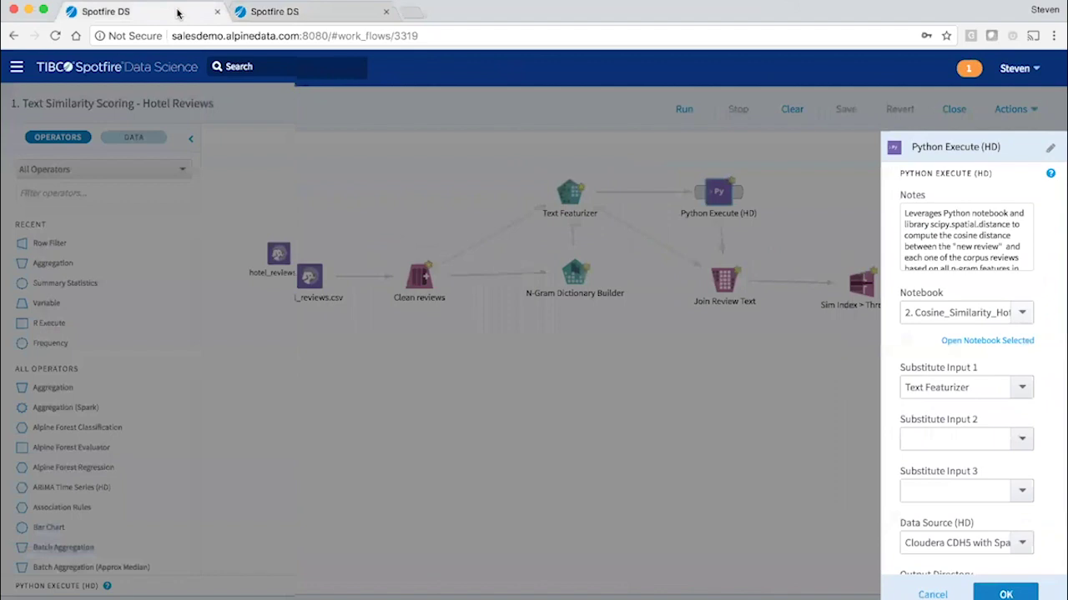
pyautogui.click(931, 594)
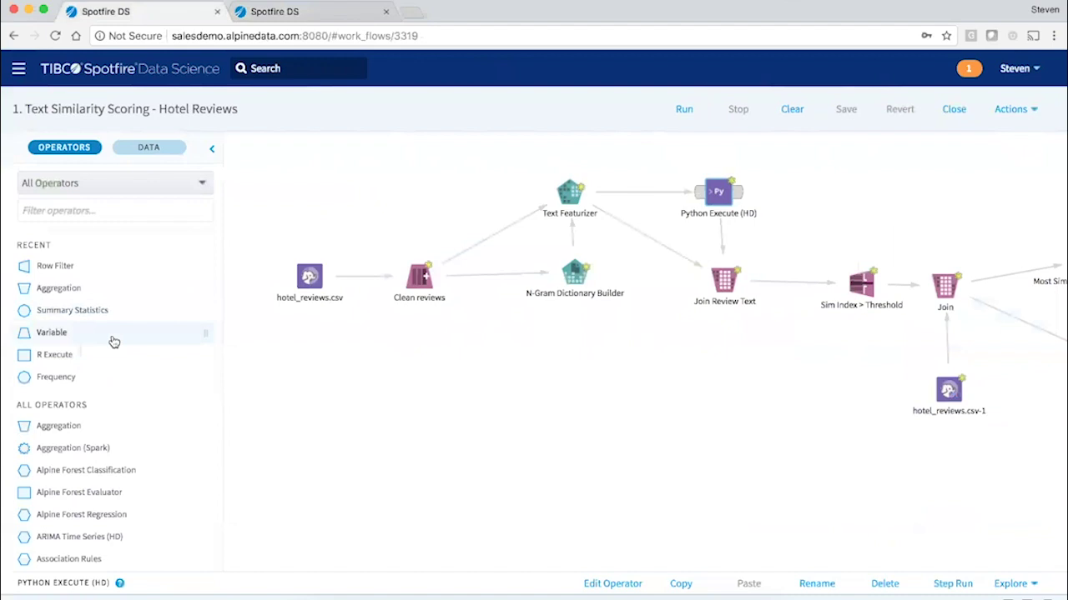
pyautogui.scroll(-3, 113, 341)
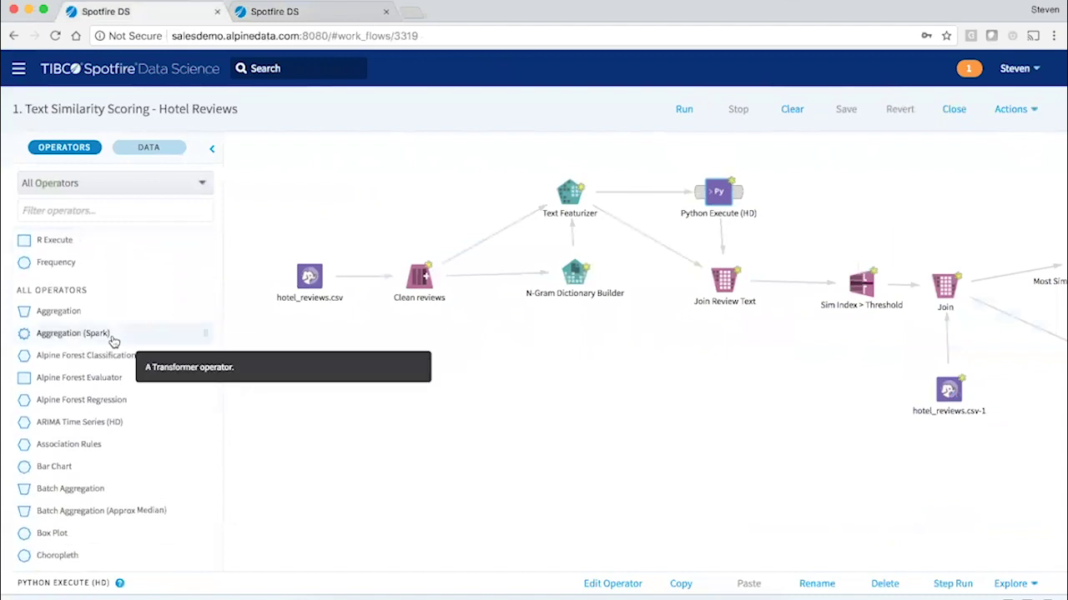
pyautogui.scroll(-2, 114, 342)
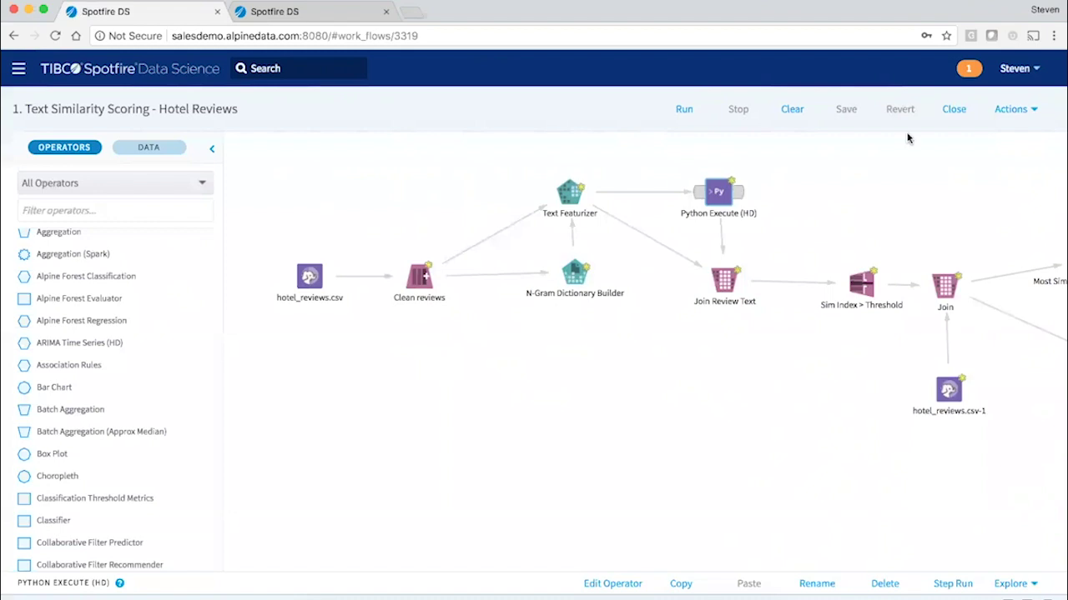
pyautogui.click(951, 112)
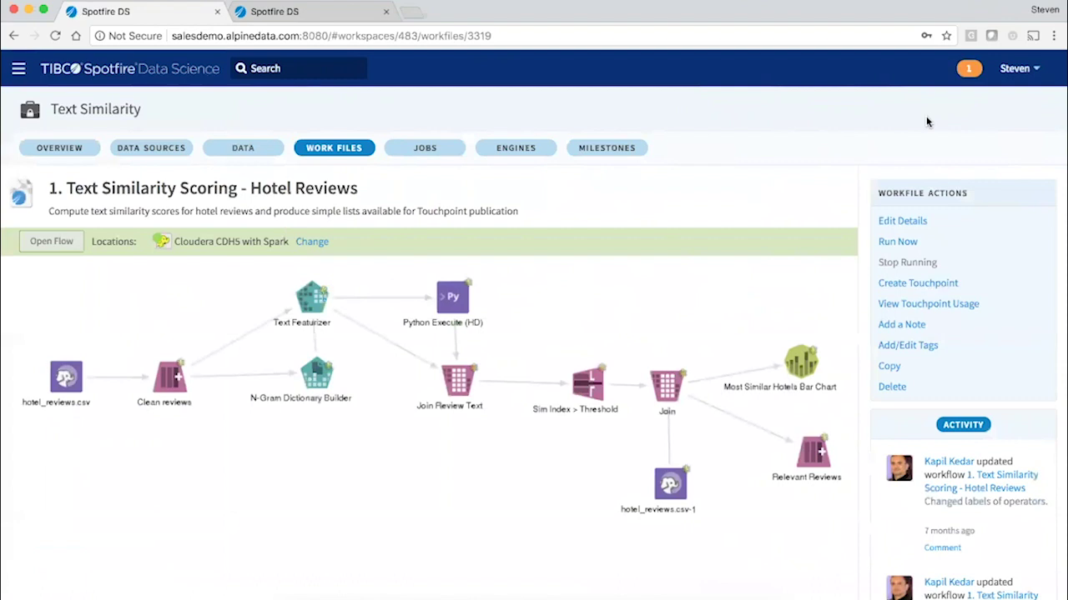
# - Check the workflow's touchpoint usage and open the 3. Similarity in Hotel Reviews TouchPoint
pyautogui.click(913, 306)
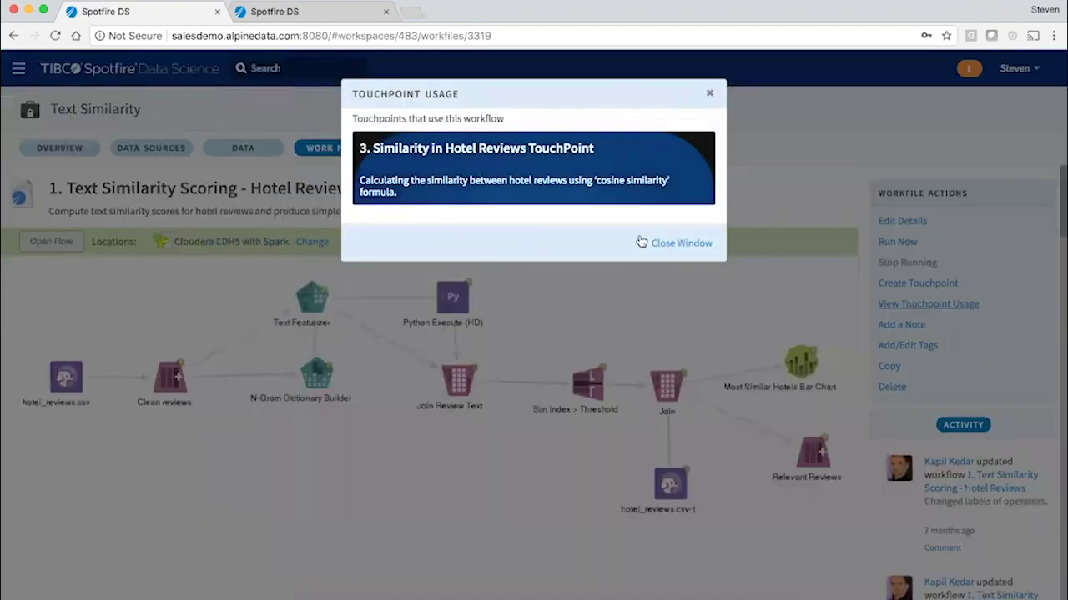
pyautogui.click(586, 192)
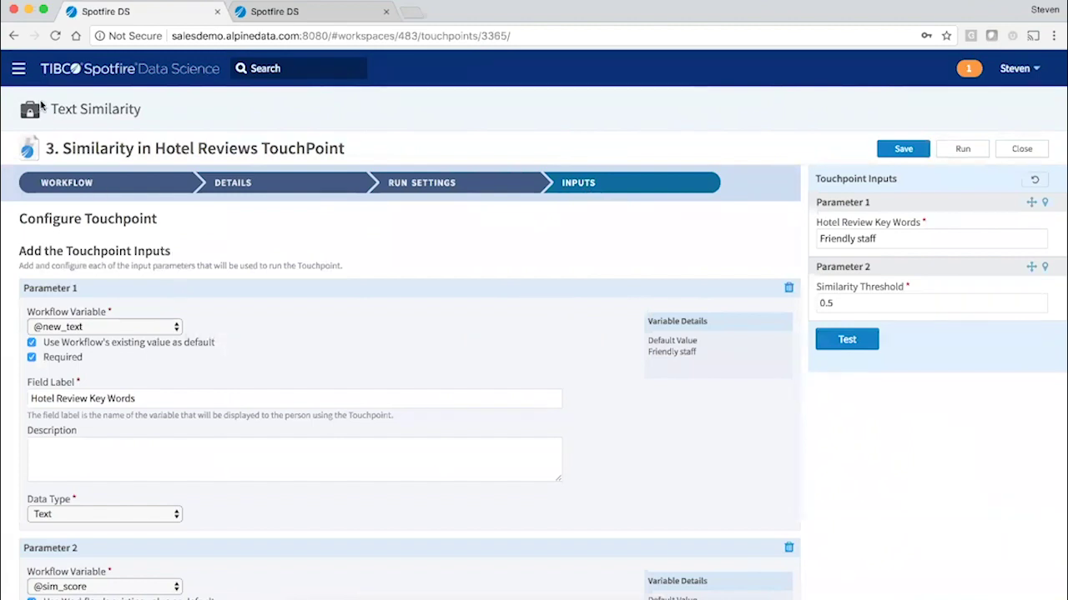
# - Open Similarity in Hotel Reviews from the Touchpoints gallery to see its hotel bar chart, then return Home
pyautogui.click(17, 69)
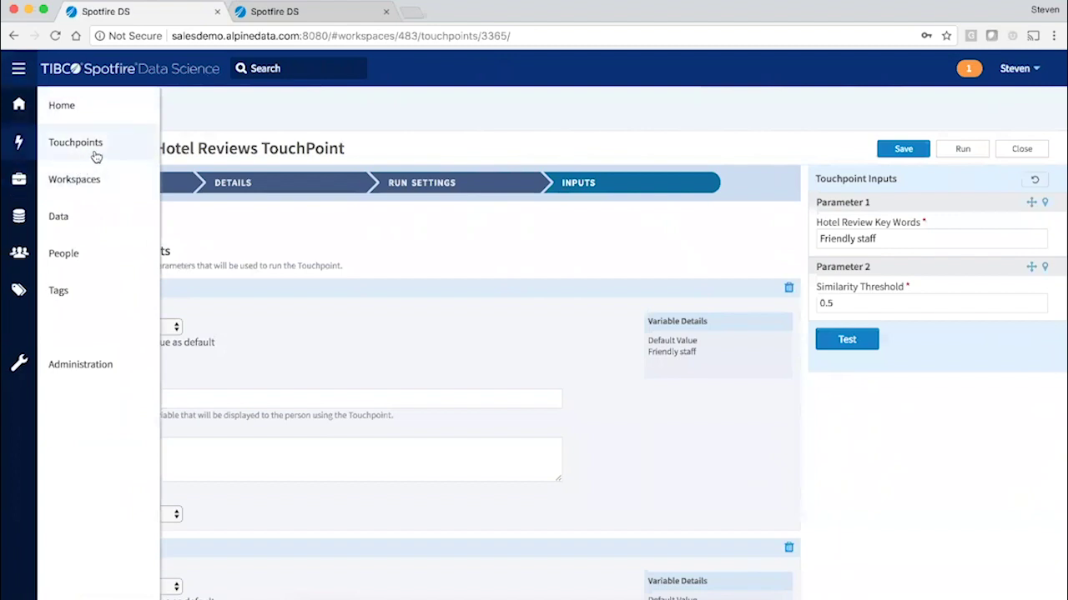
pyautogui.click(95, 153)
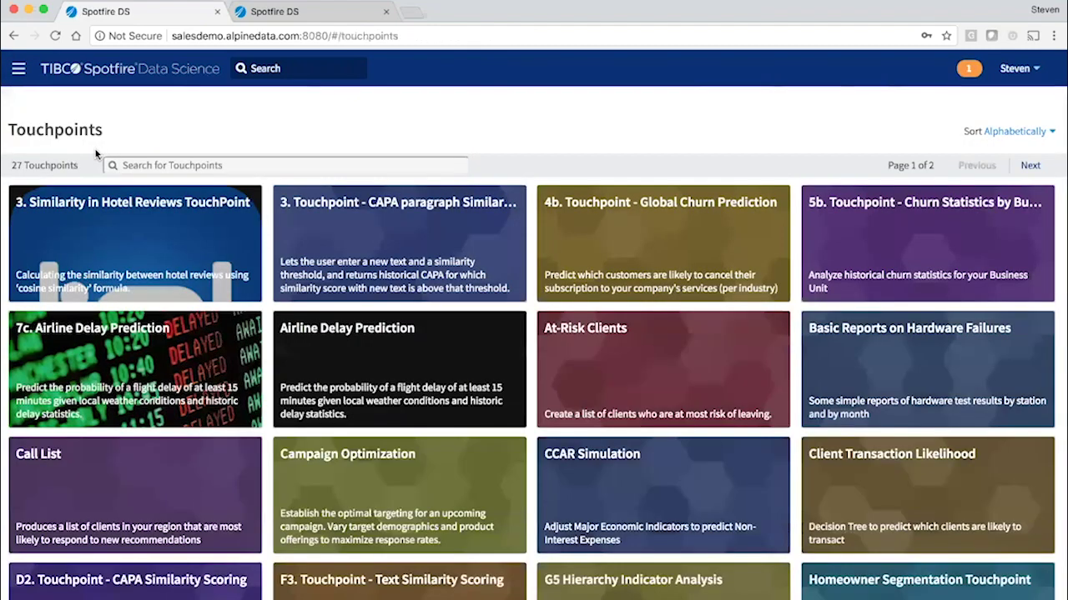
pyautogui.click(131, 223)
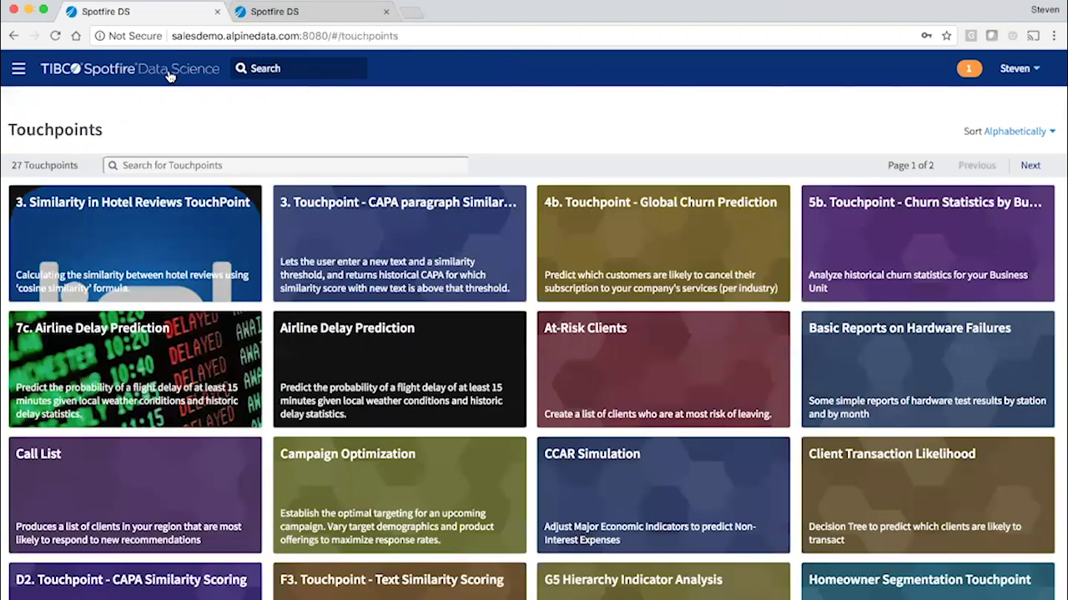
pyautogui.click(169, 74)
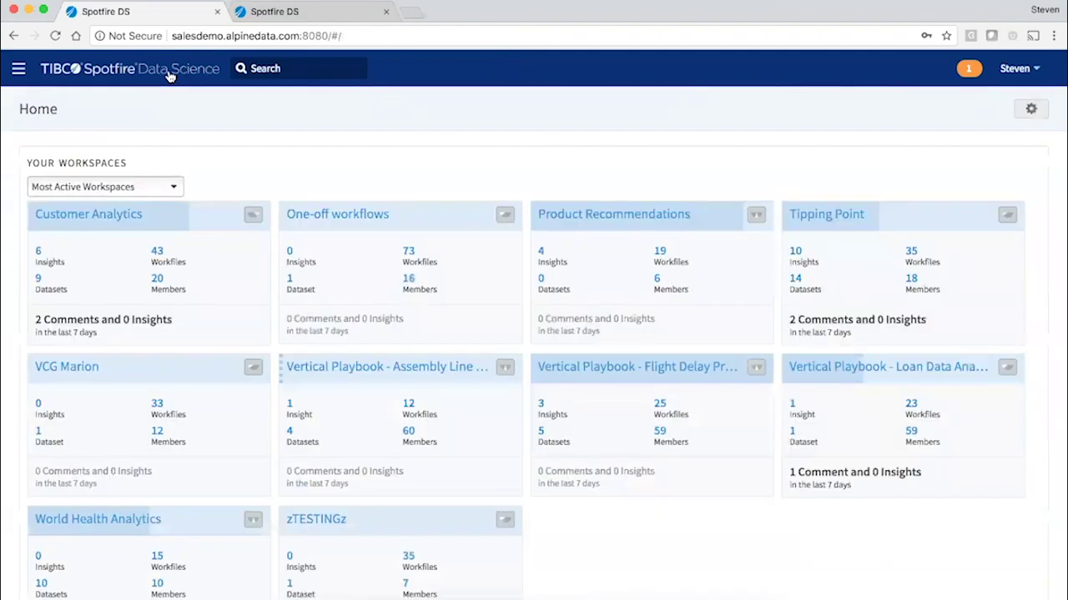